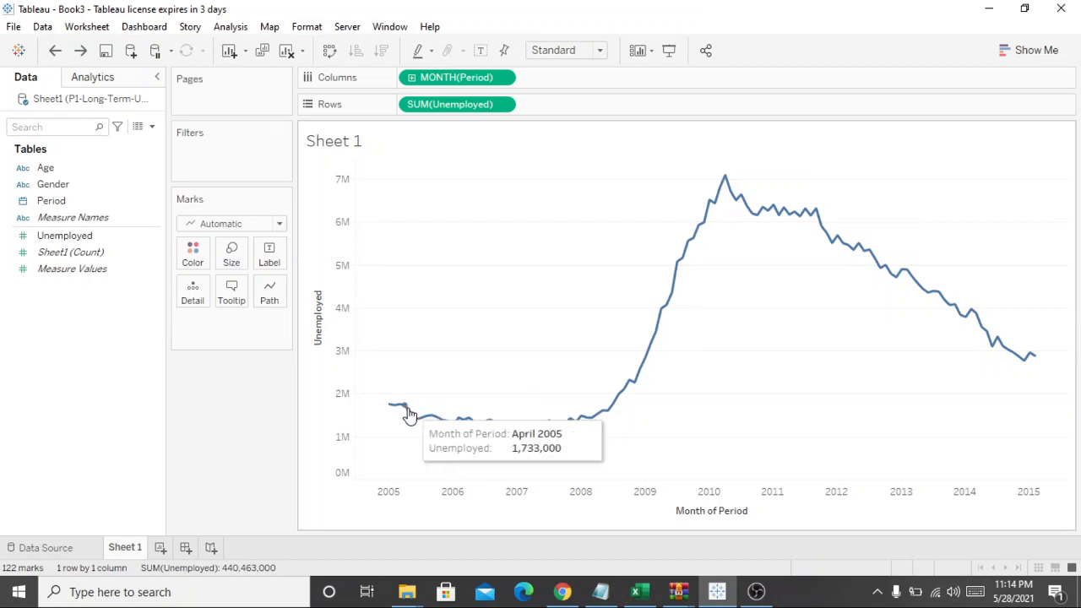
# Step: Try removing the month of Period from Columns to view total Unemployed as a single bar, and undo the removal
pyautogui.moveTo(544, 431)
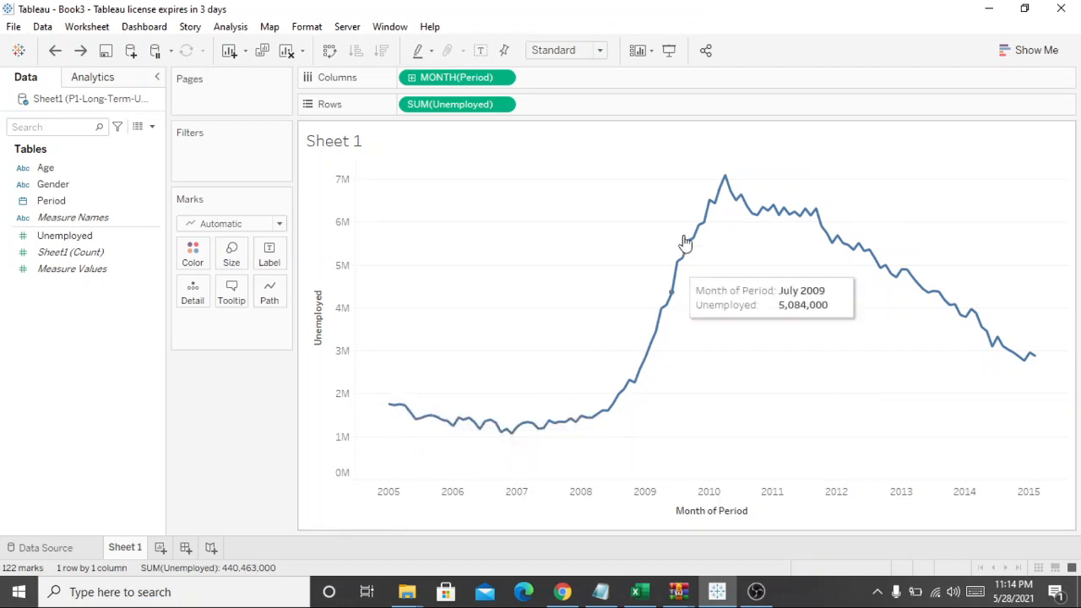
pyautogui.moveTo(390, 412)
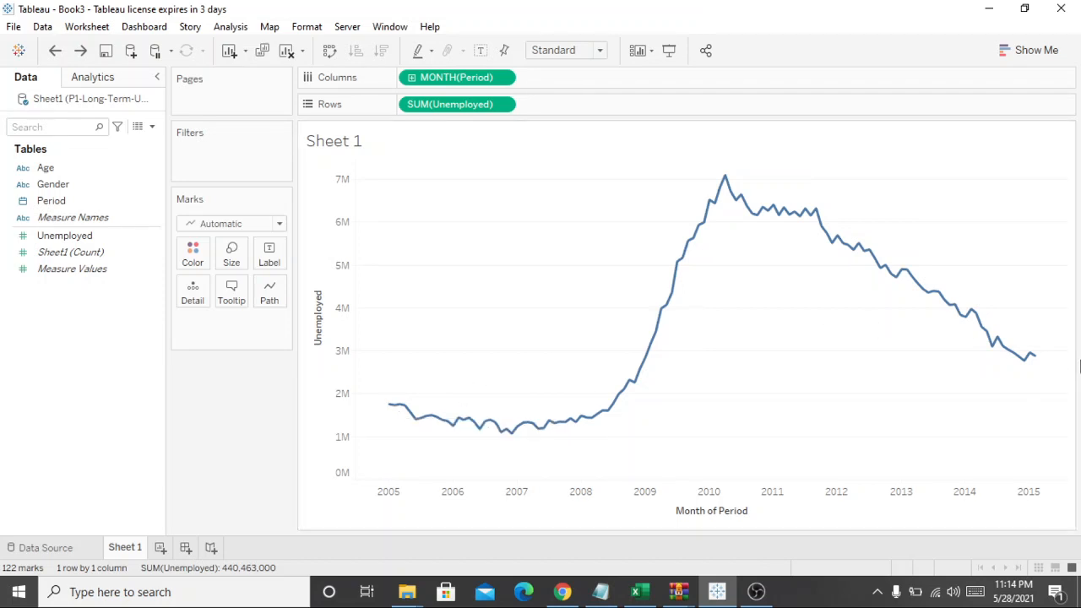
pyautogui.moveTo(1041, 363)
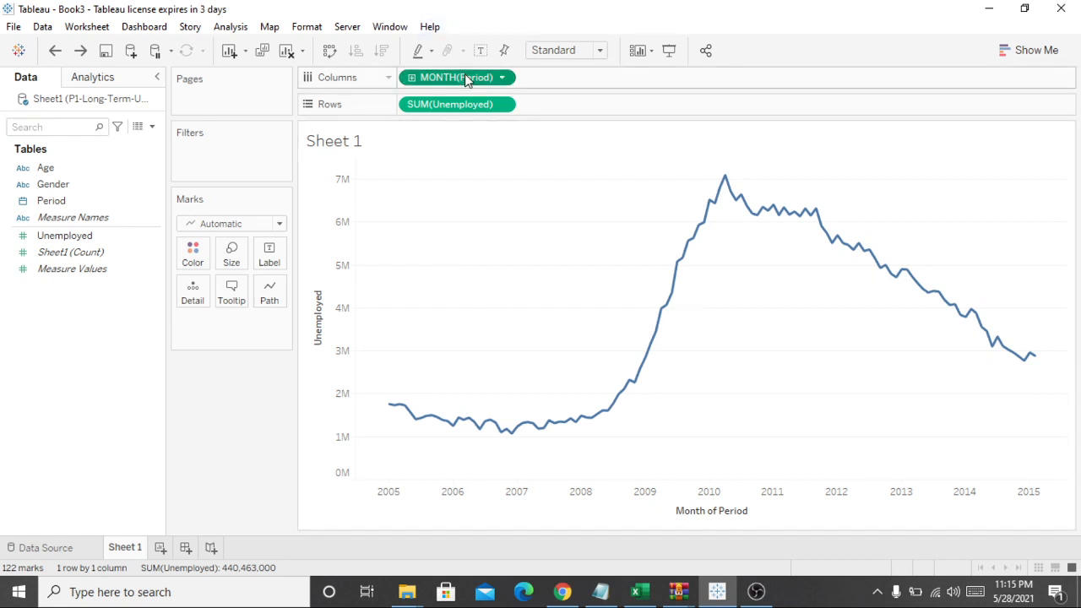
pyautogui.moveTo(580, 416)
pyautogui.moveTo(451, 77); pyautogui.dragTo(156, 254)
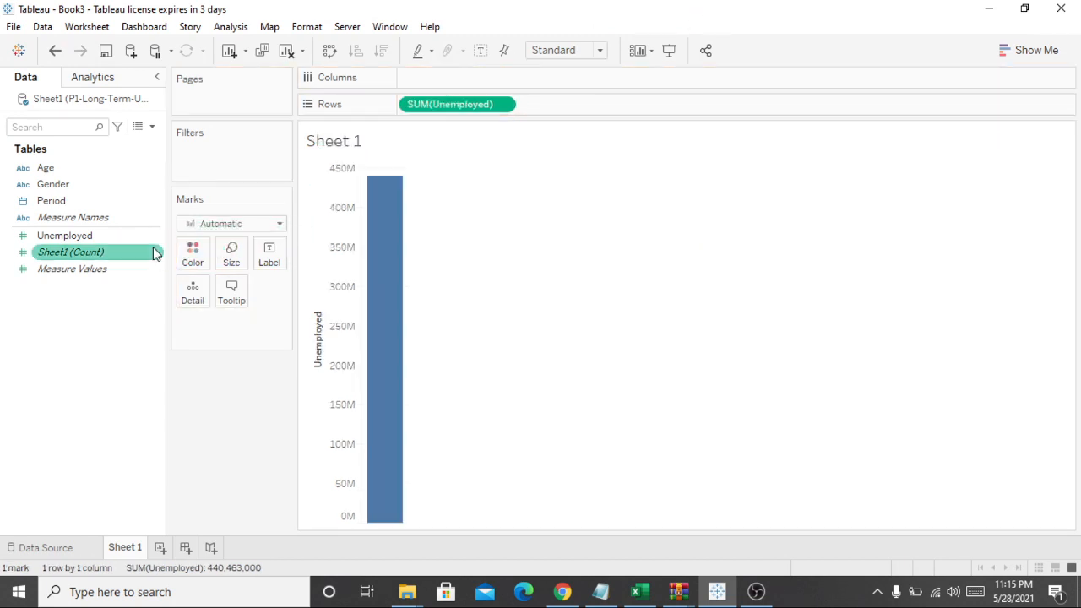
pyautogui.moveTo(386, 185)
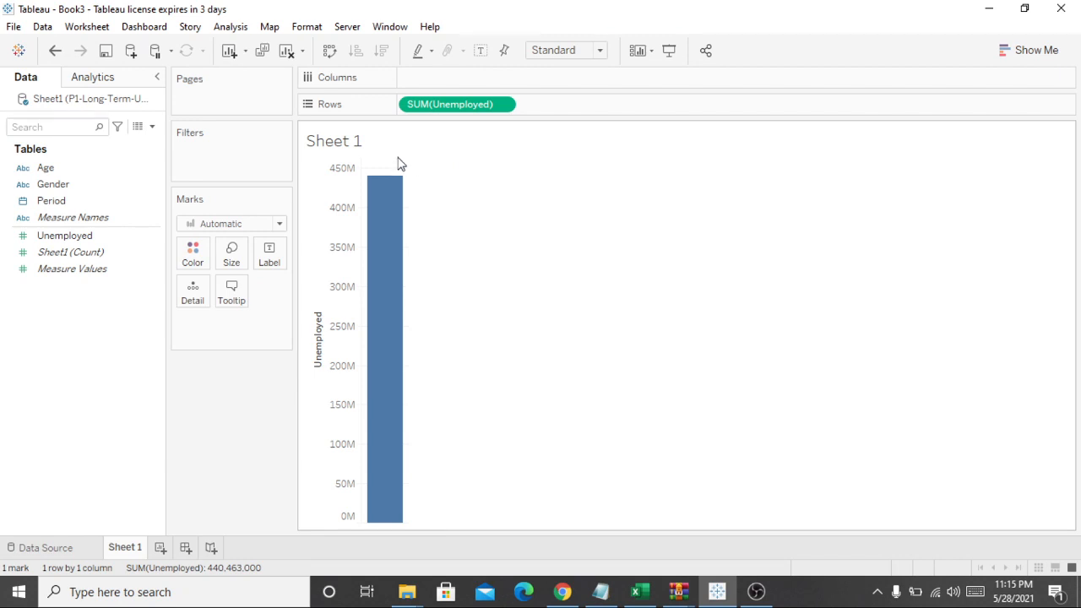
pyautogui.moveTo(388, 223)
pyautogui.hotkey('ctrl', 'z')
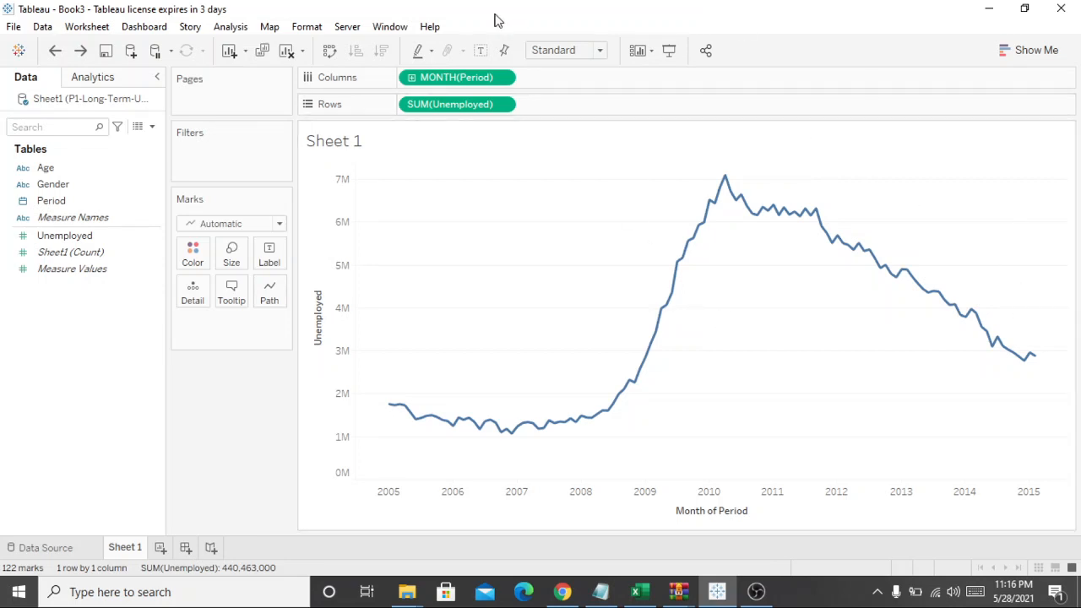
# Step: Disaggregate the Unemployed measure and change the mark type to Shape
pyautogui.click(229, 27)
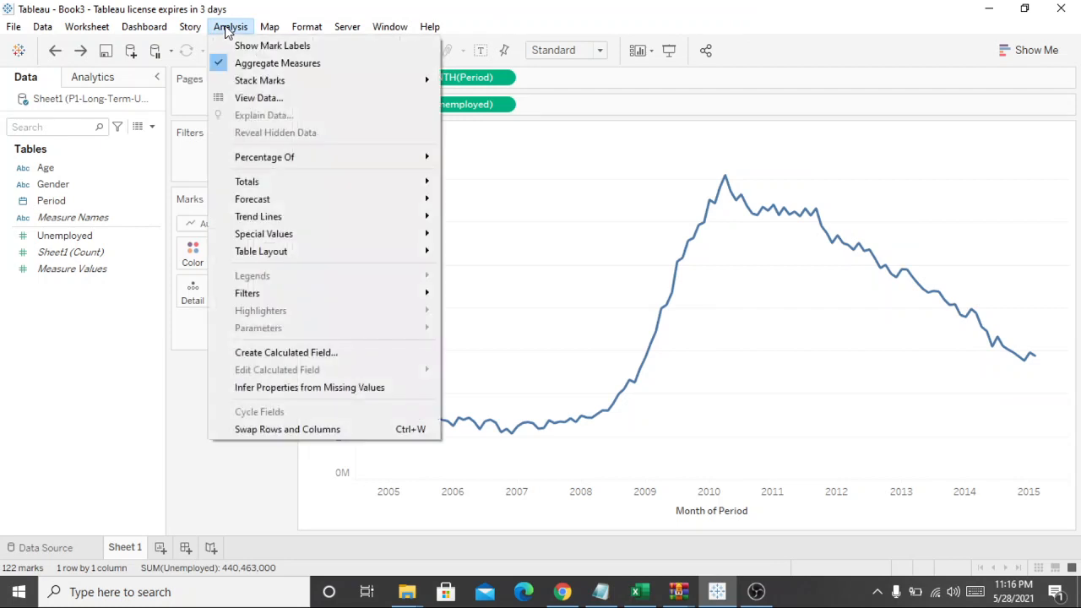
pyautogui.click(262, 61)
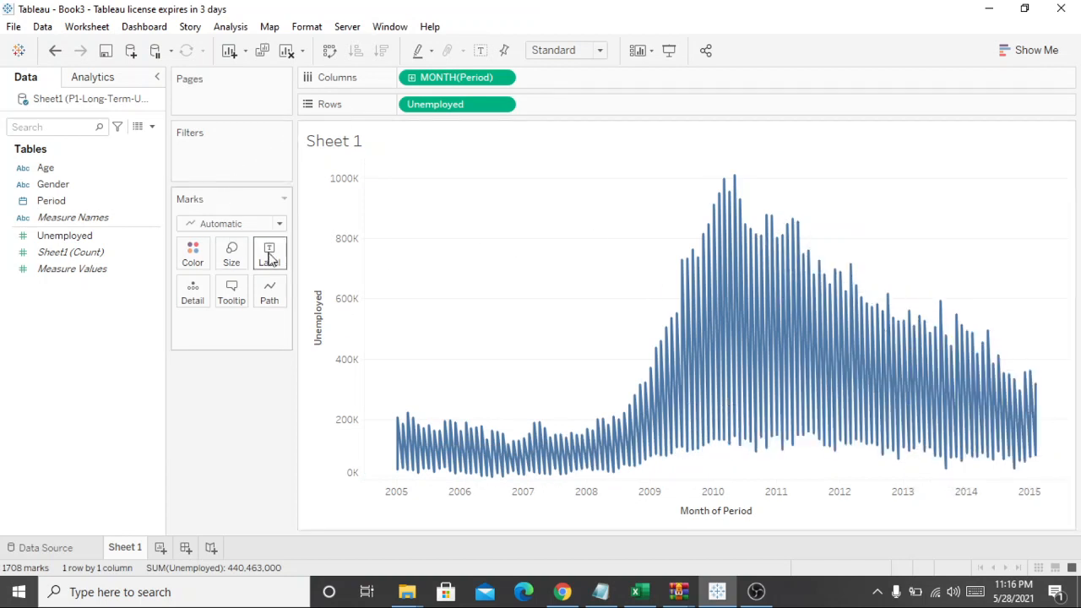
pyautogui.click(280, 223)
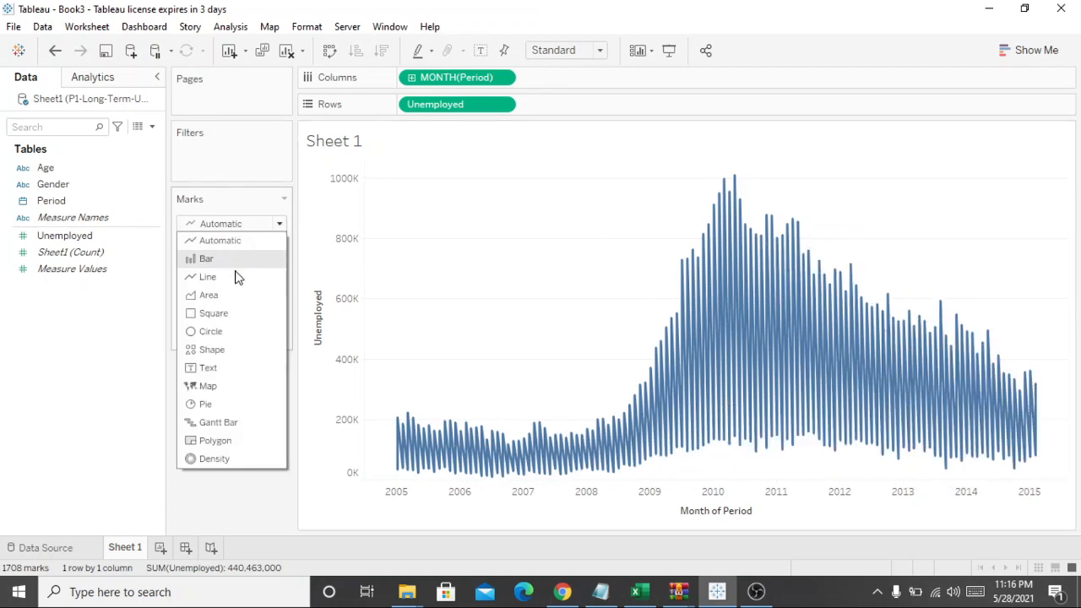
pyautogui.click(224, 355)
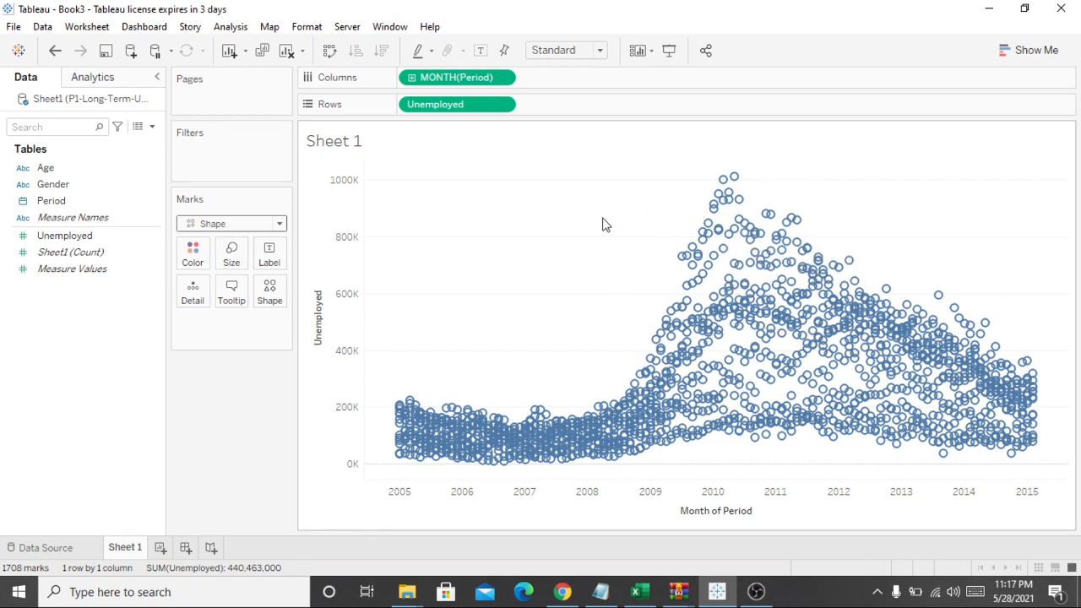
# Step: Color the marks by Gender and turn measure aggregation back on
pyautogui.click(101, 184)
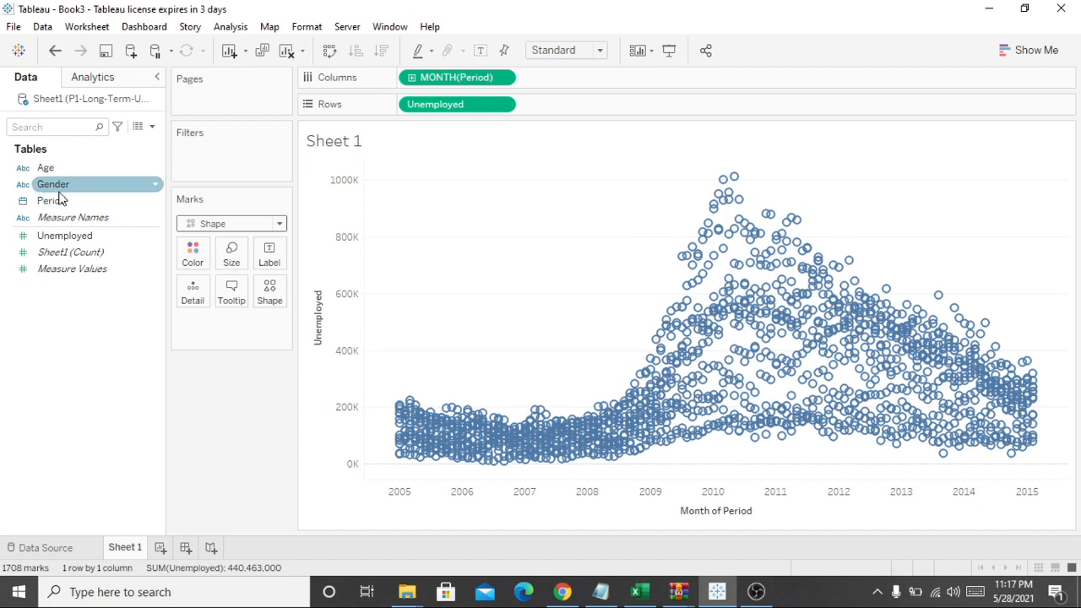
pyautogui.moveTo(59, 194); pyautogui.dragTo(196, 260)
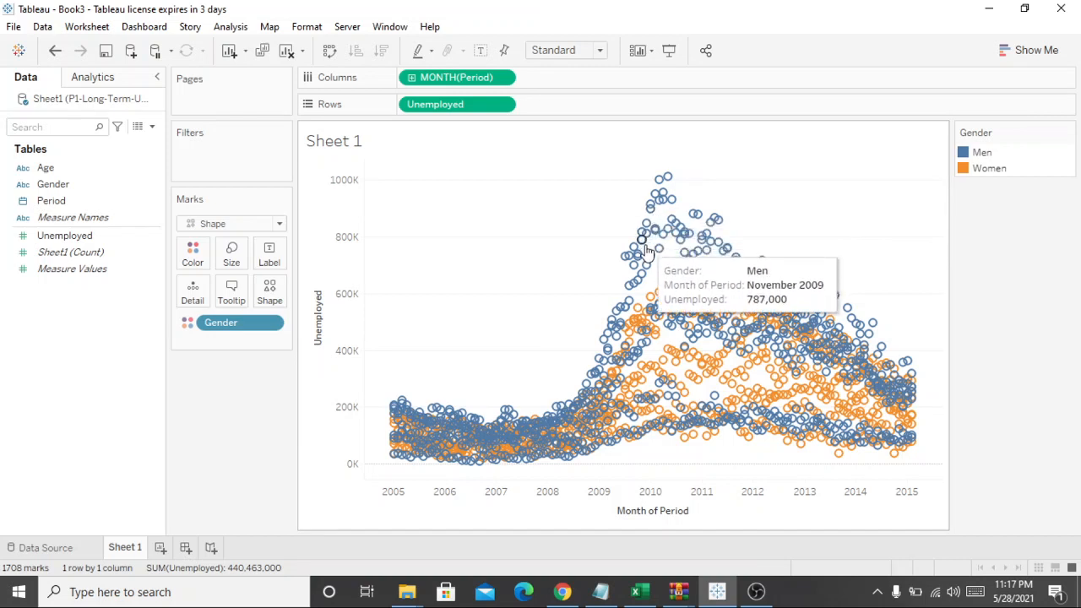
pyautogui.moveTo(703, 314)
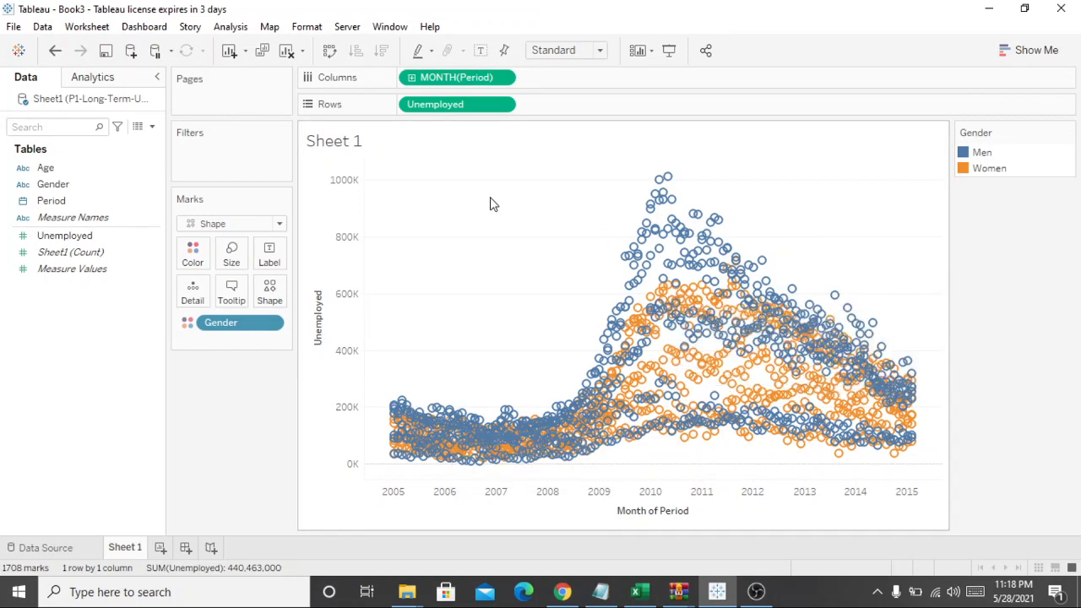
pyautogui.click(242, 30)
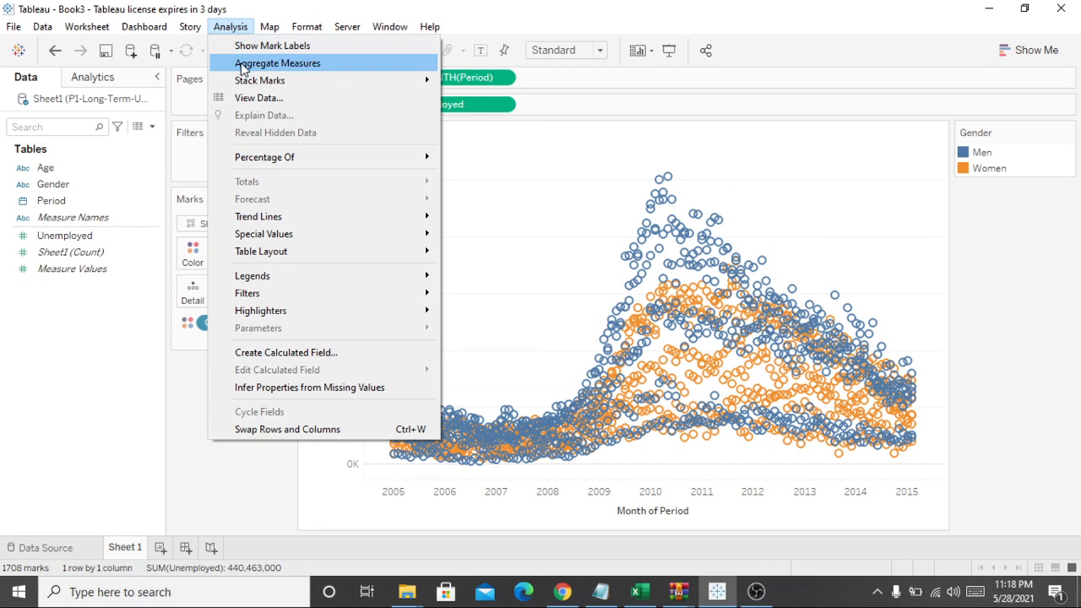
pyautogui.click(243, 66)
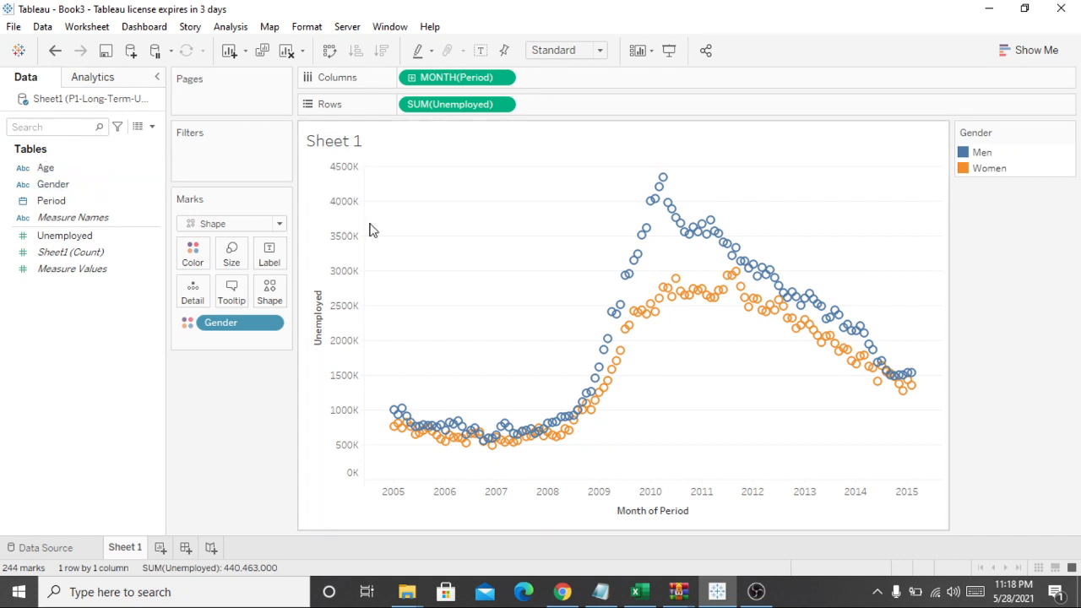
pyautogui.moveTo(647, 312)
# Step: Assign Gender to mark color again and encode Age as the mark shape
pyautogui.click(55, 185)
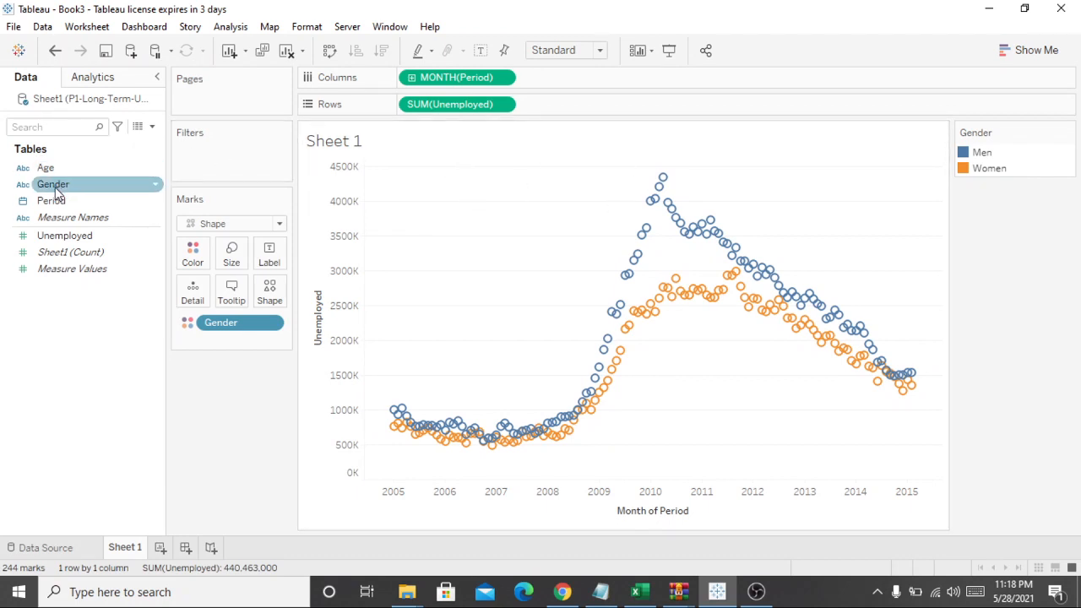
pyautogui.moveTo(55, 190); pyautogui.dragTo(194, 255)
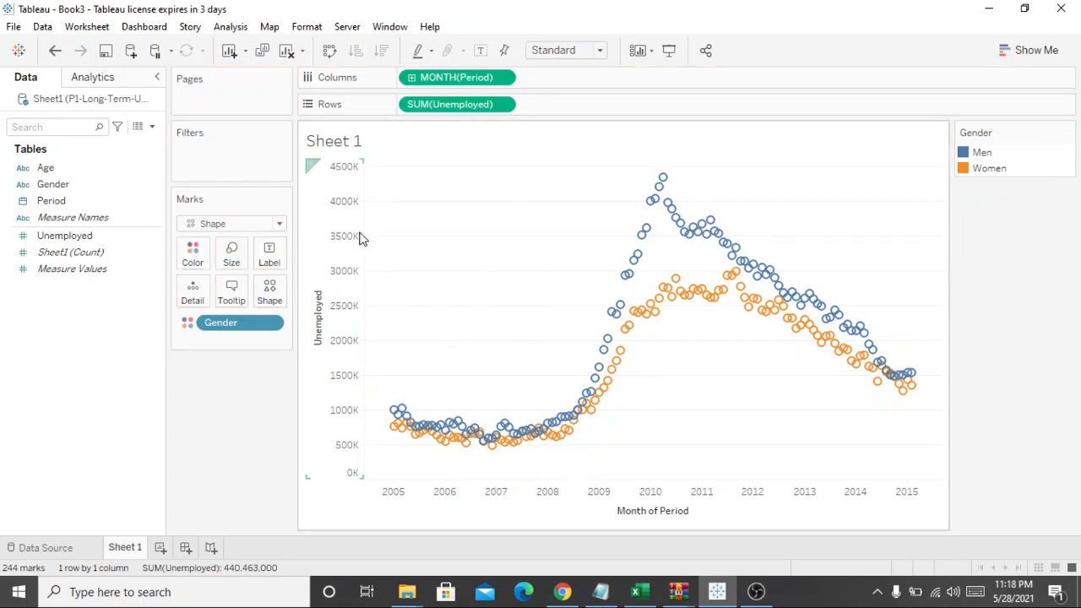
pyautogui.click(58, 184)
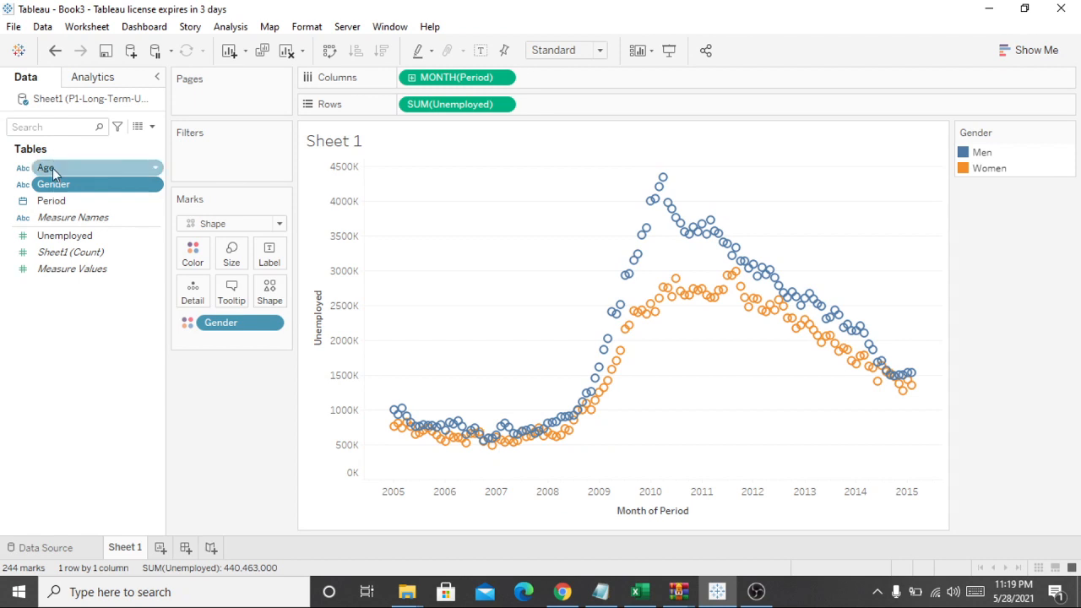
pyautogui.moveTo(52, 168); pyautogui.dragTo(276, 306)
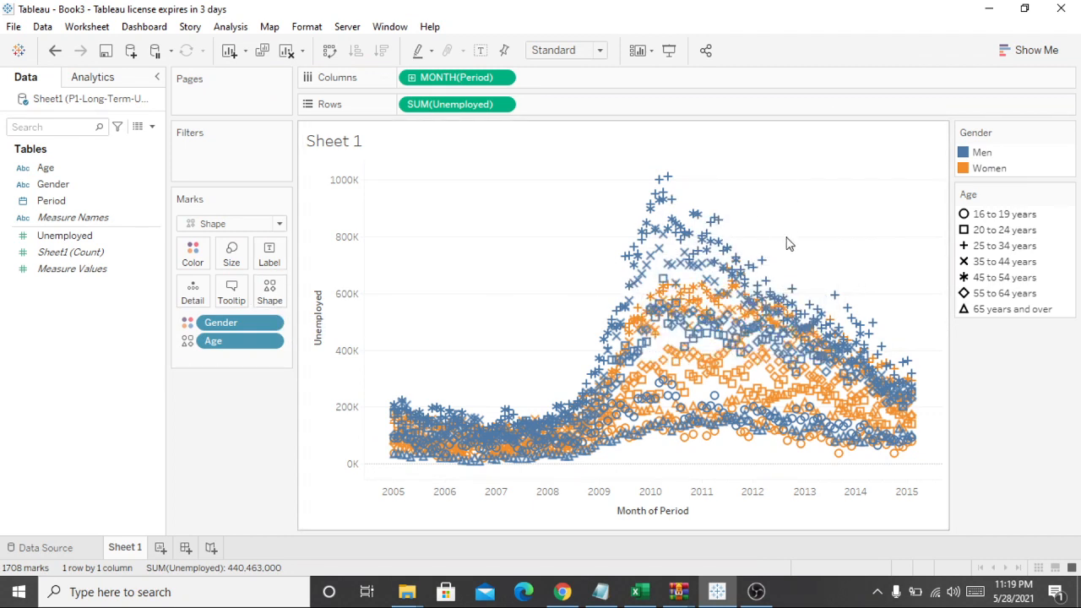
pyautogui.moveTo(666, 177)
pyautogui.moveTo(691, 381)
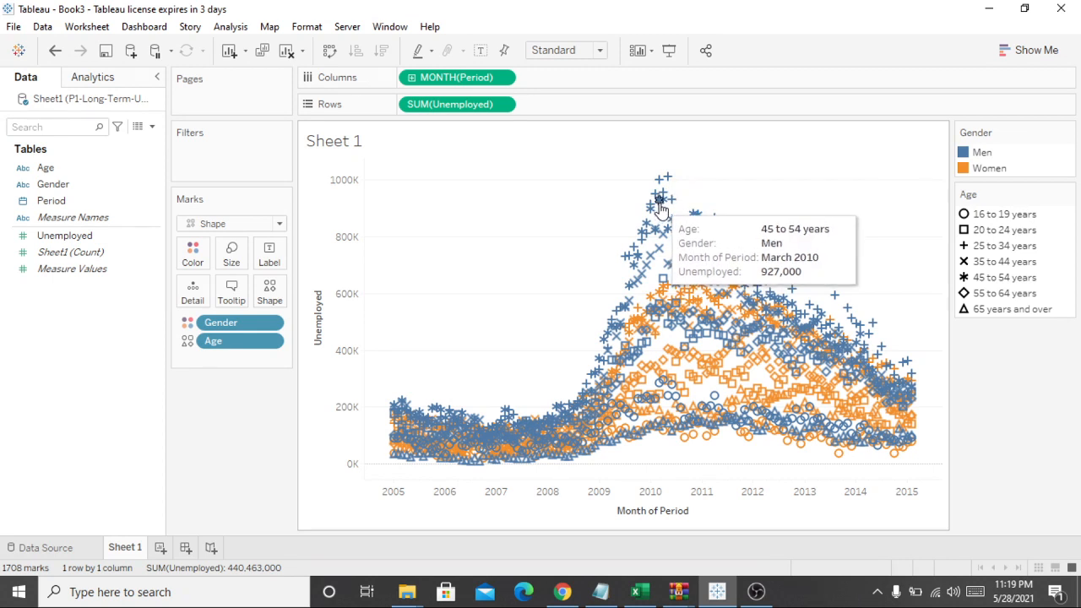
pyautogui.moveTo(658, 253)
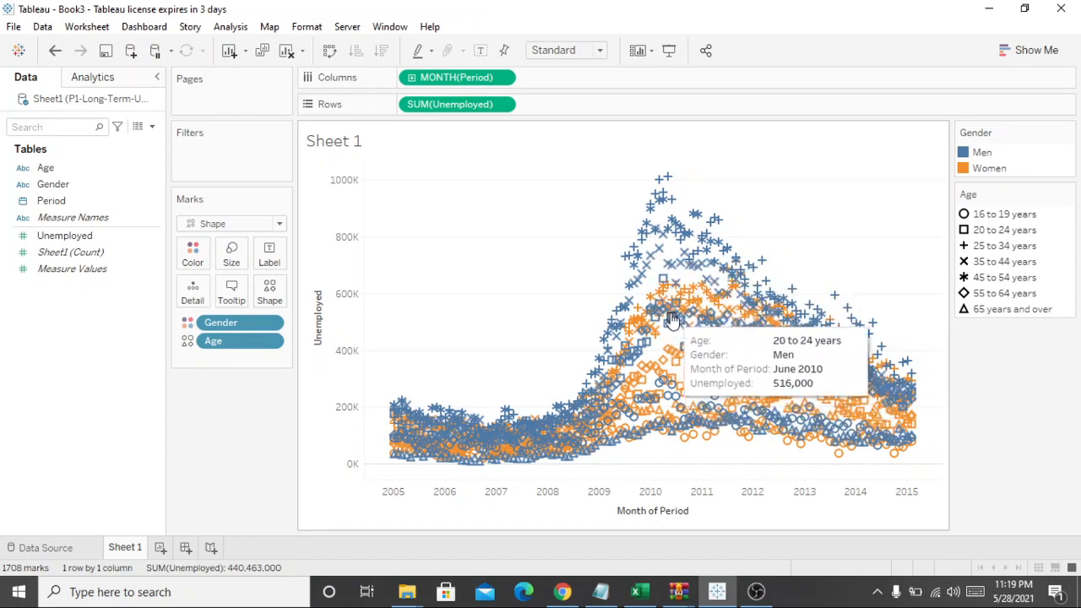
pyautogui.moveTo(676, 309)
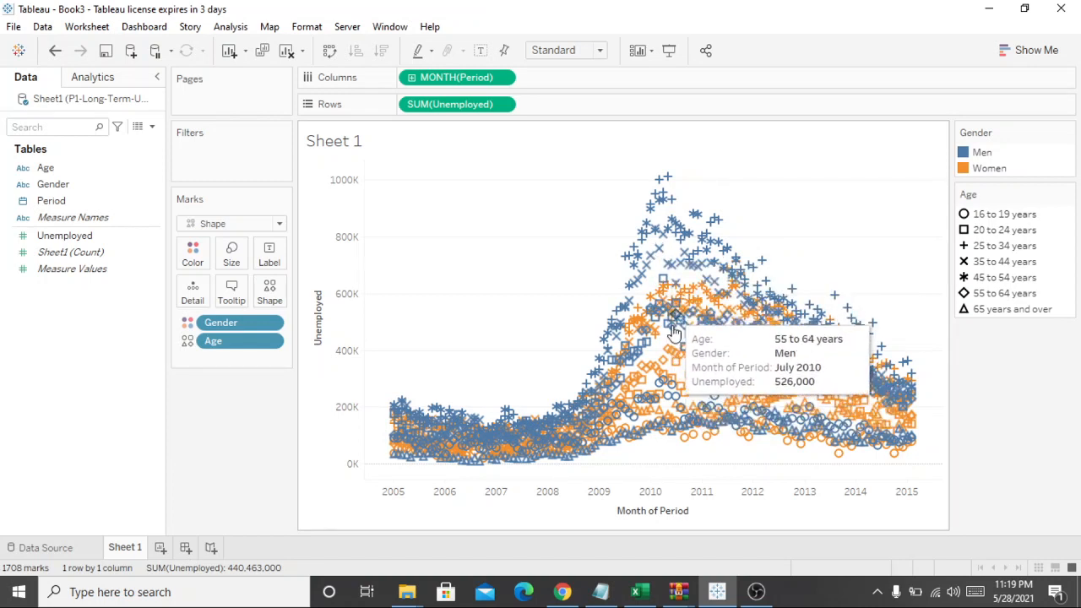
pyautogui.moveTo(674, 357)
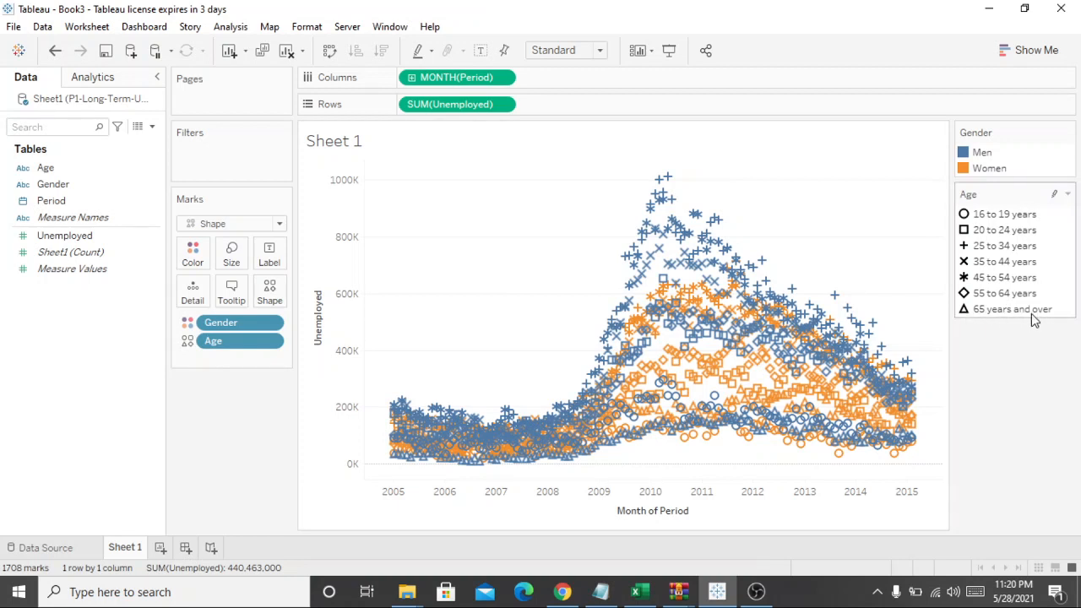
pyautogui.moveTo(841, 293)
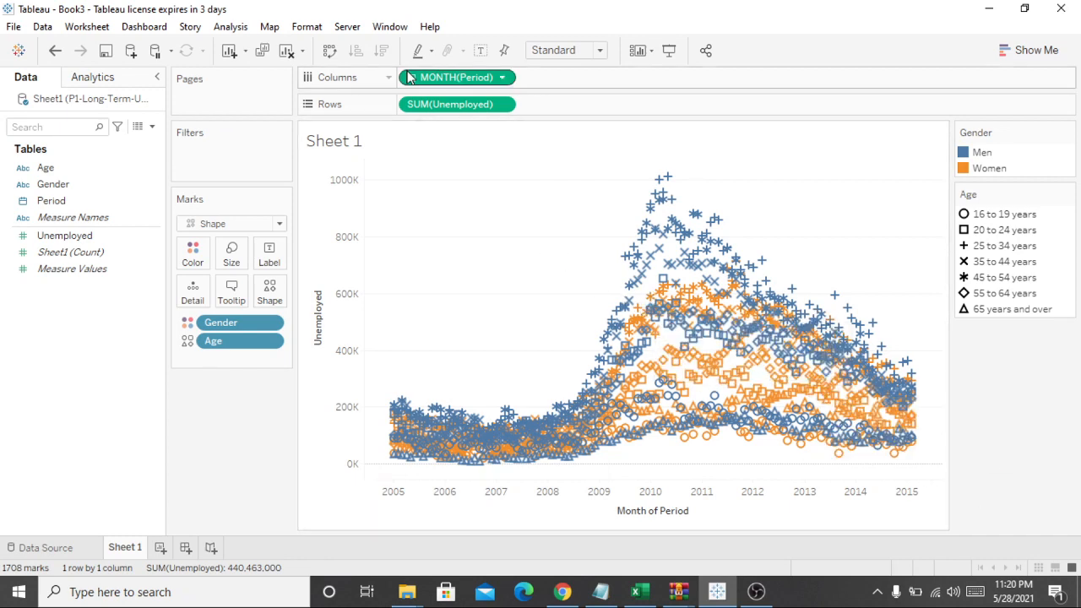
# Step: Turn measure aggregation off to check the individual marks by age and gender, and turn it back on
pyautogui.click(231, 27)
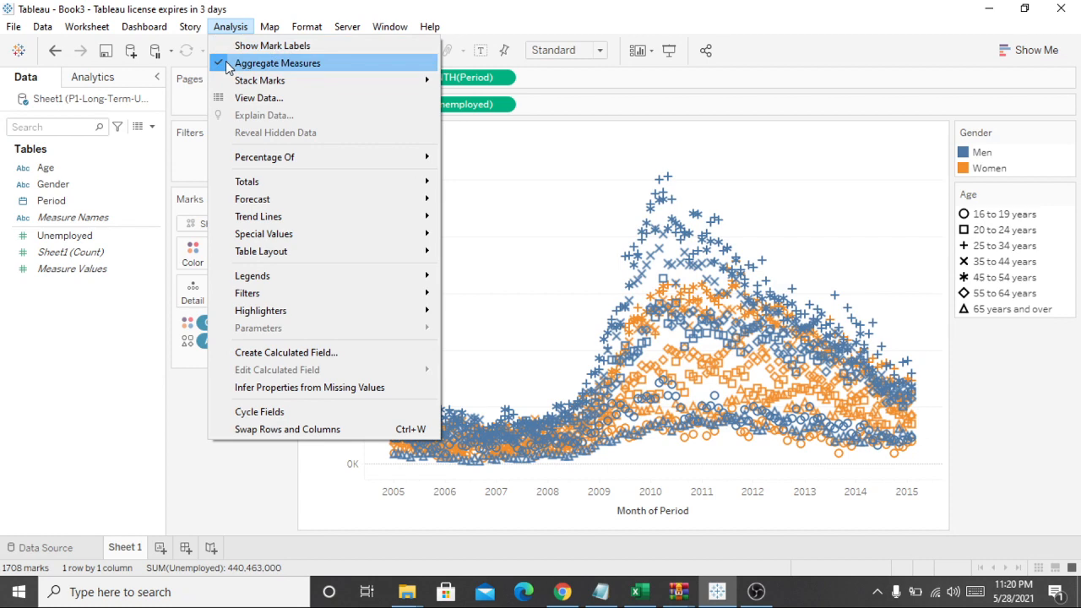
pyautogui.click(277, 63)
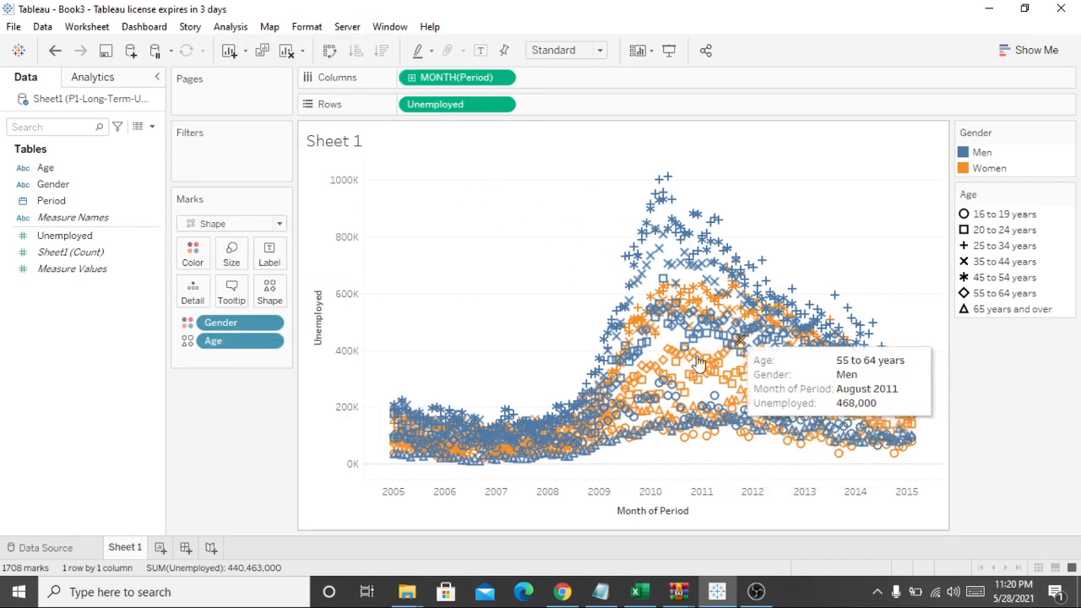
pyautogui.moveTo(568, 269); pyautogui.dragTo(722, 329)
pyautogui.click(806, 292)
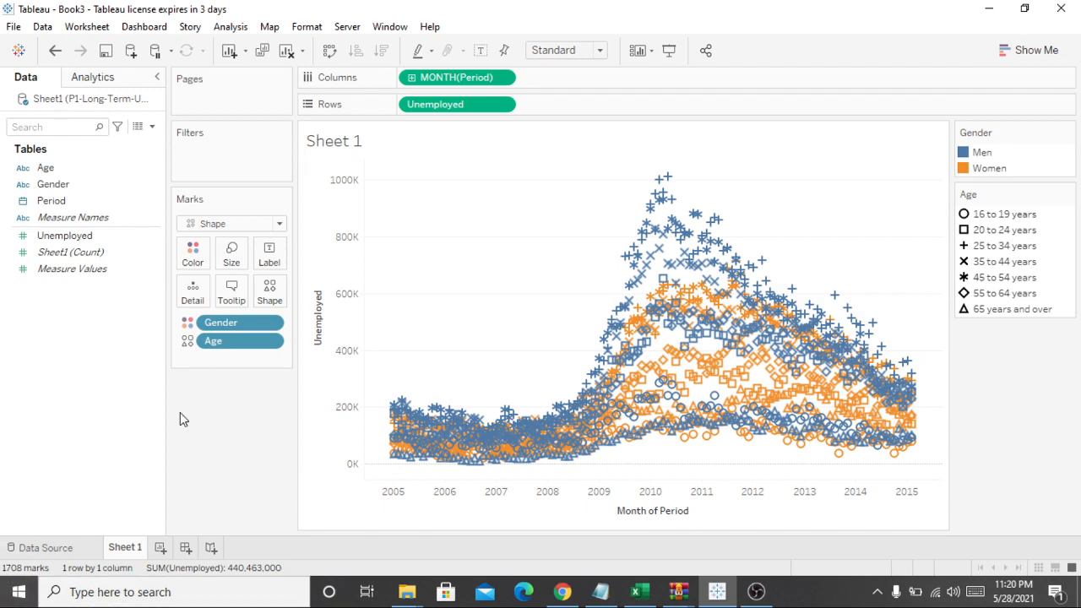
pyautogui.click(231, 27)
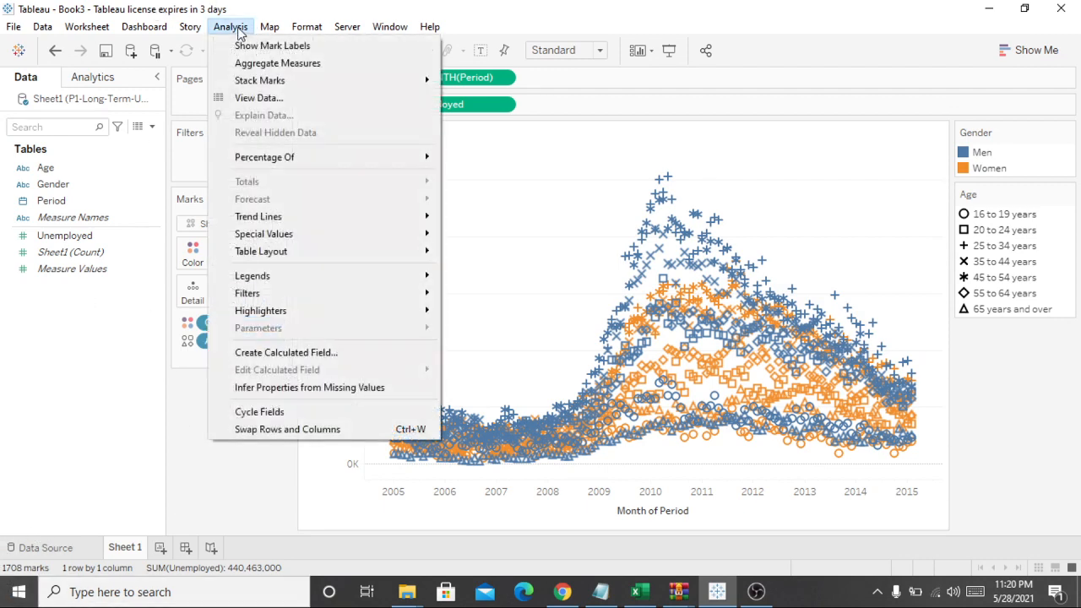
pyautogui.click(269, 64)
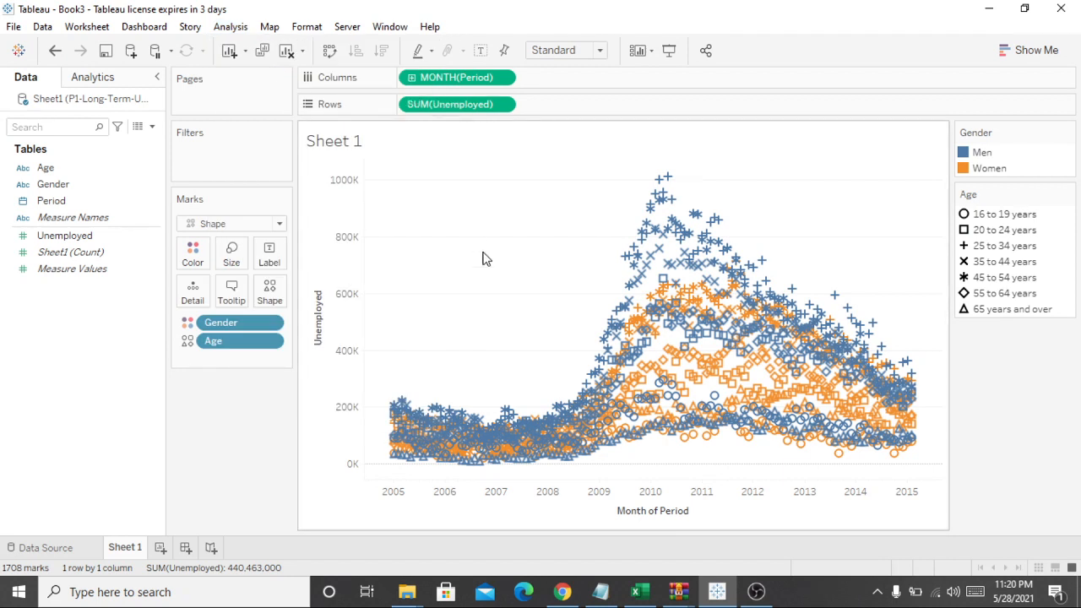
# Step: Remove Gender and Age from the marks, and color the marks by Gender alone
pyautogui.click(264, 323)
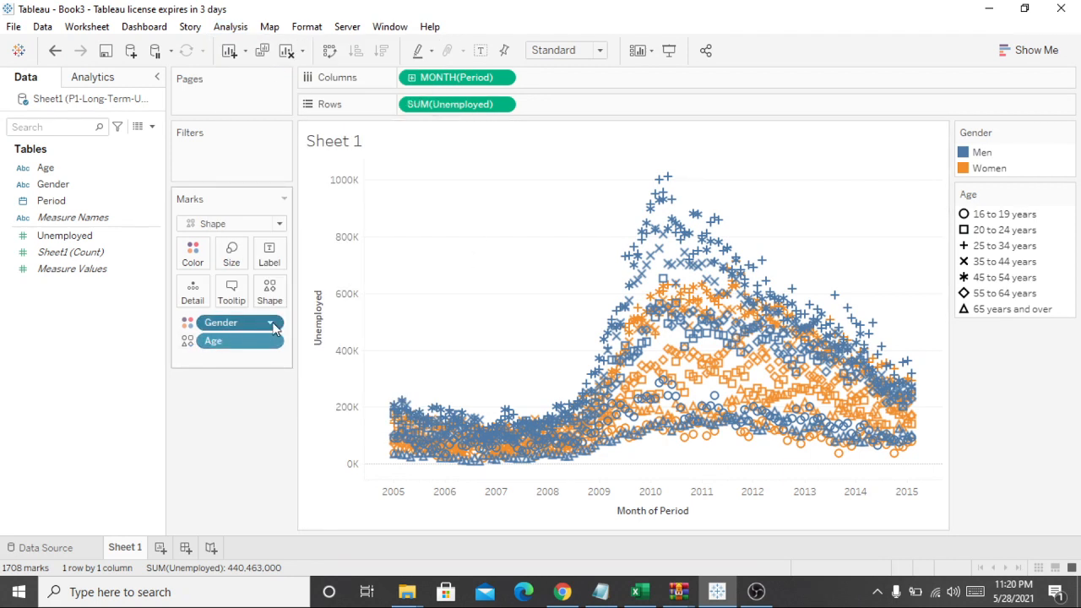
pyautogui.click(271, 323)
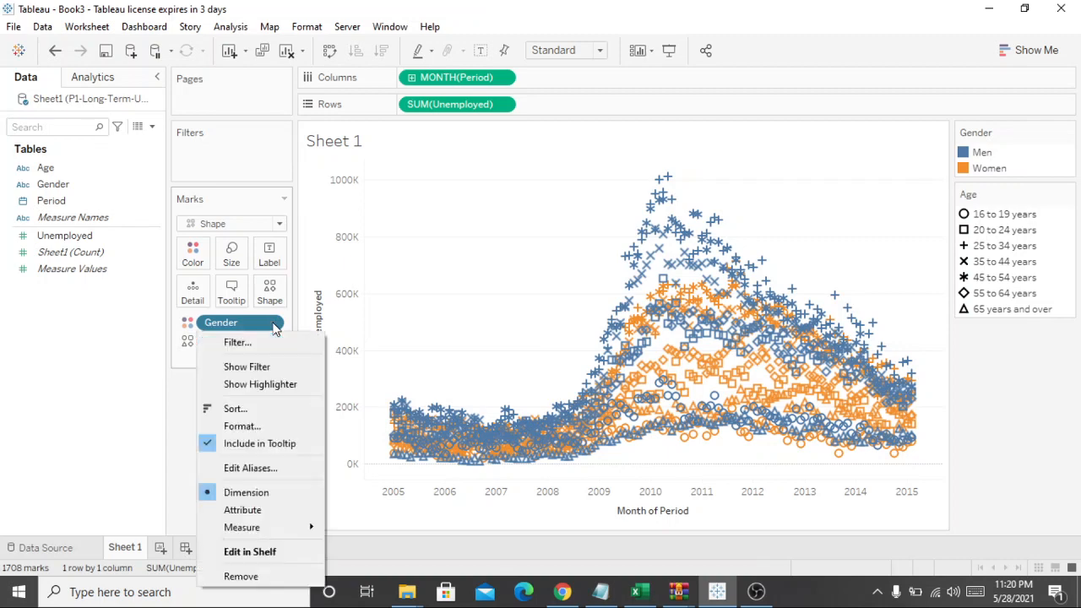
pyautogui.click(240, 576)
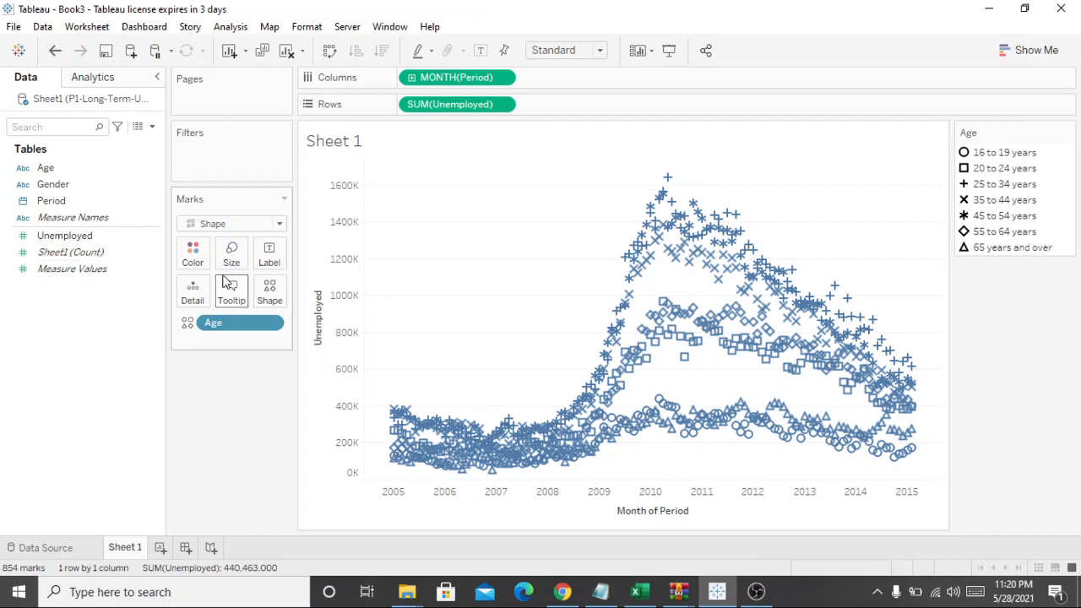
pyautogui.click(271, 324)
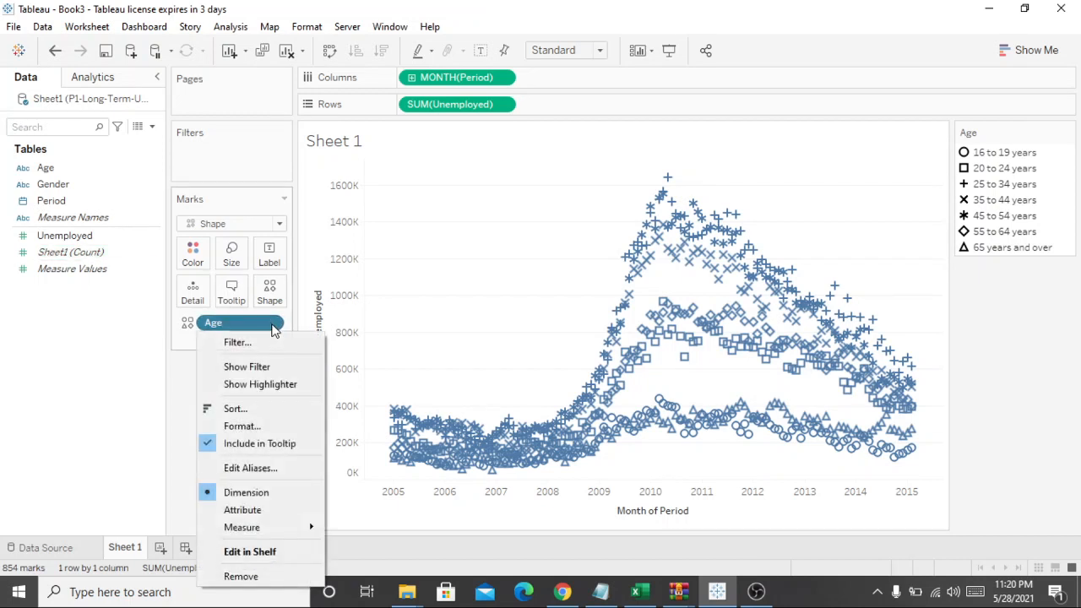
pyautogui.click(243, 577)
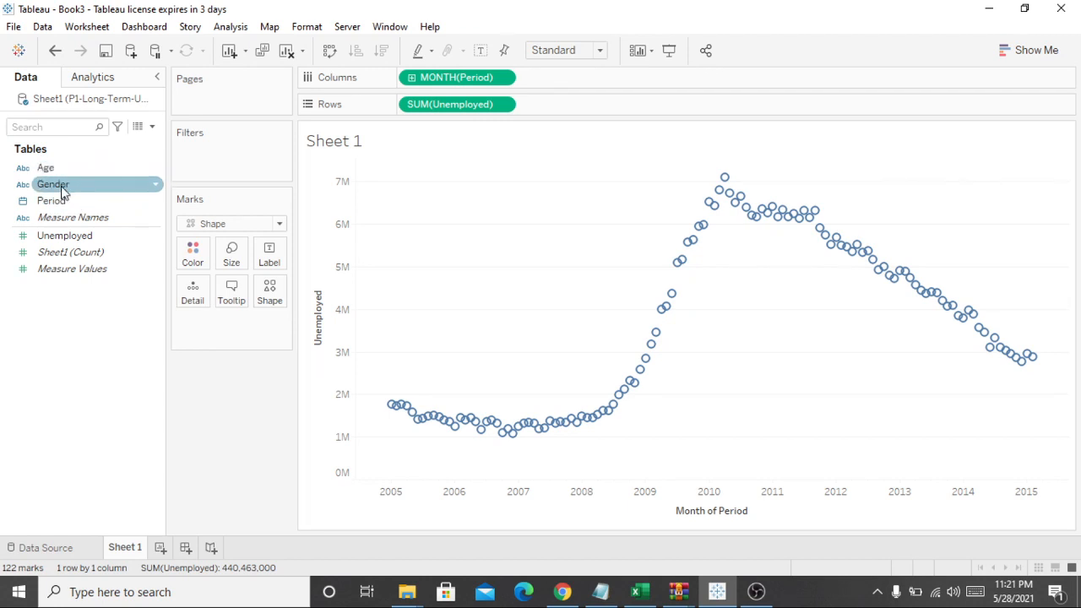
pyautogui.moveTo(62, 185); pyautogui.dragTo(192, 263)
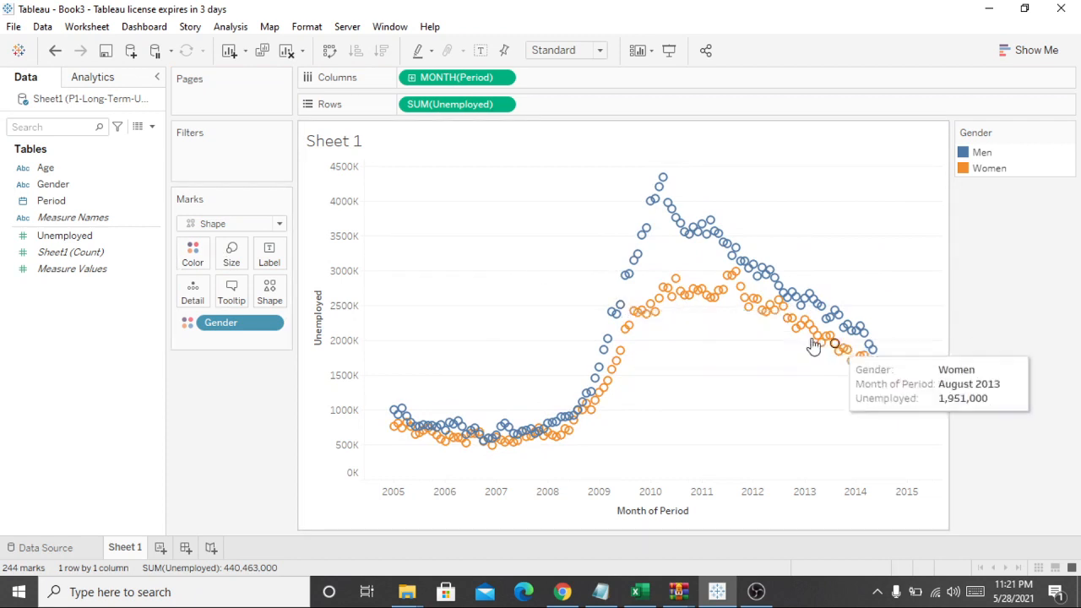
# Step: Set the aggregation of the Unemployed measure on Rows to Average to compare the plot, and return it to Sum
pyautogui.moveTo(647, 263)
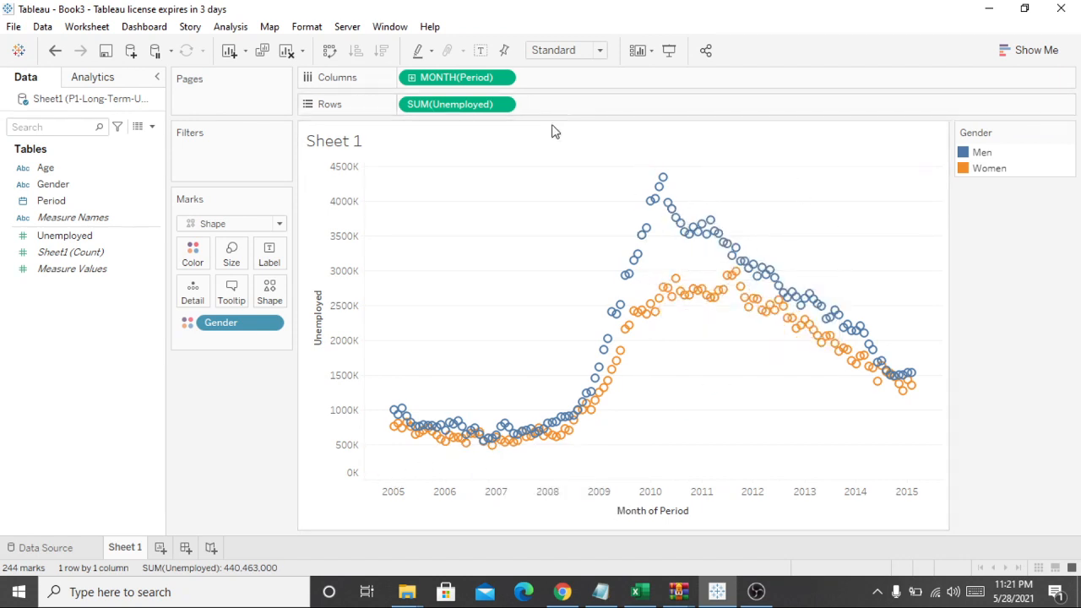
pyautogui.click(503, 104)
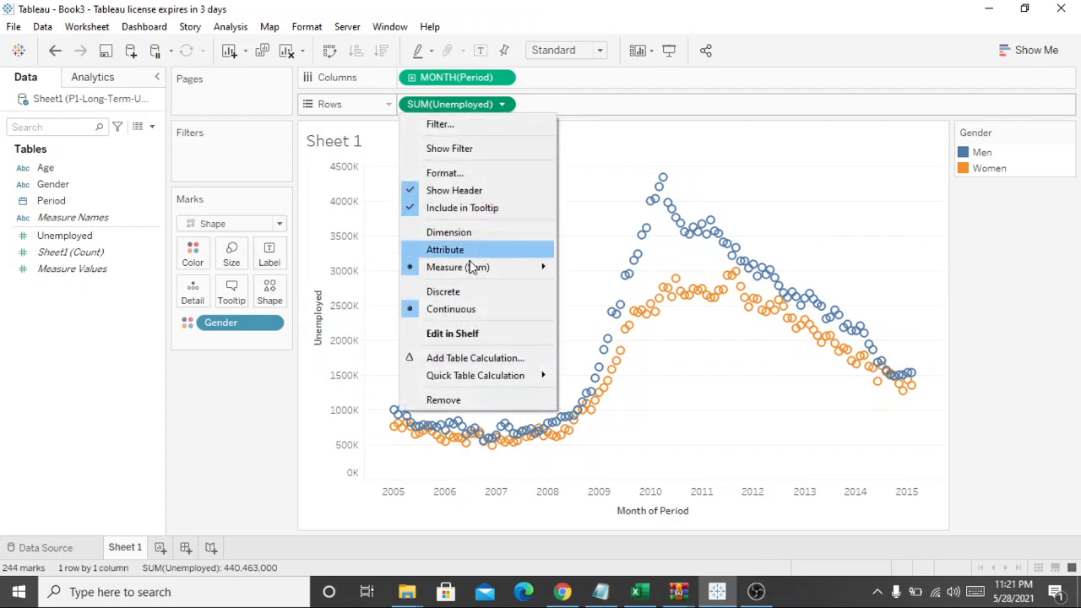
pyautogui.moveTo(452, 269)
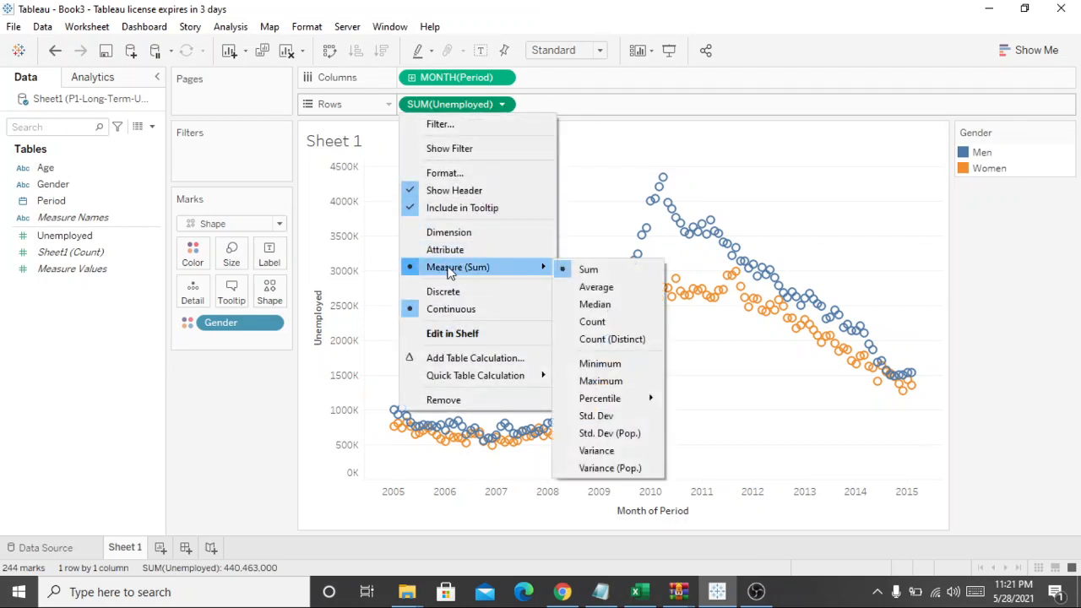
pyautogui.click(607, 290)
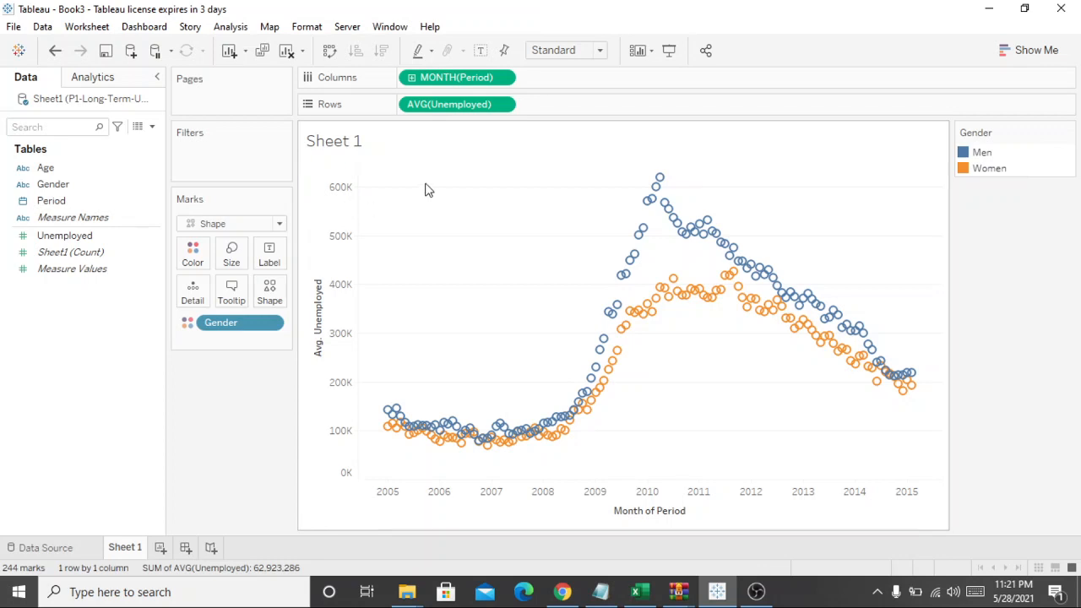
pyautogui.moveTo(640, 171)
pyautogui.click(503, 105)
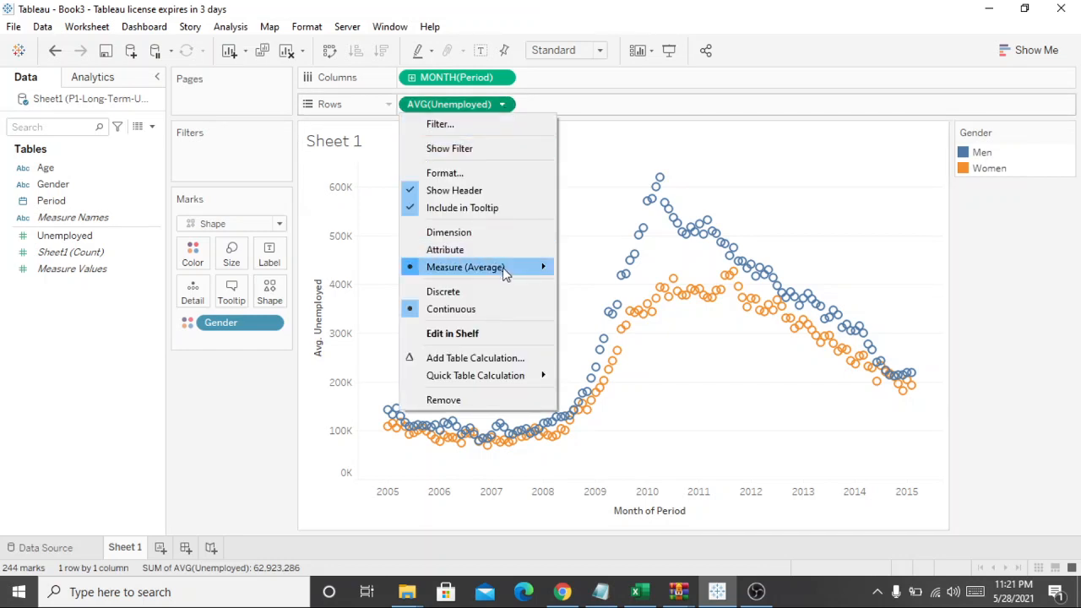
pyautogui.moveTo(506, 268)
pyautogui.click(594, 272)
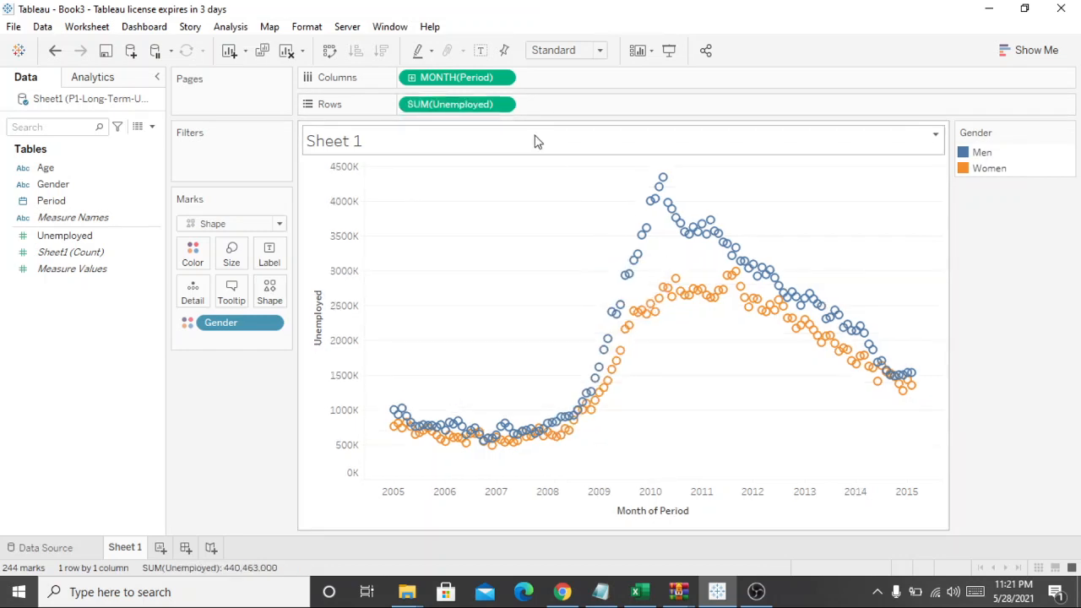
# Step: Aggregate the Unemployed measure on Rows by Median and check the highest mark for men
pyautogui.click(502, 105)
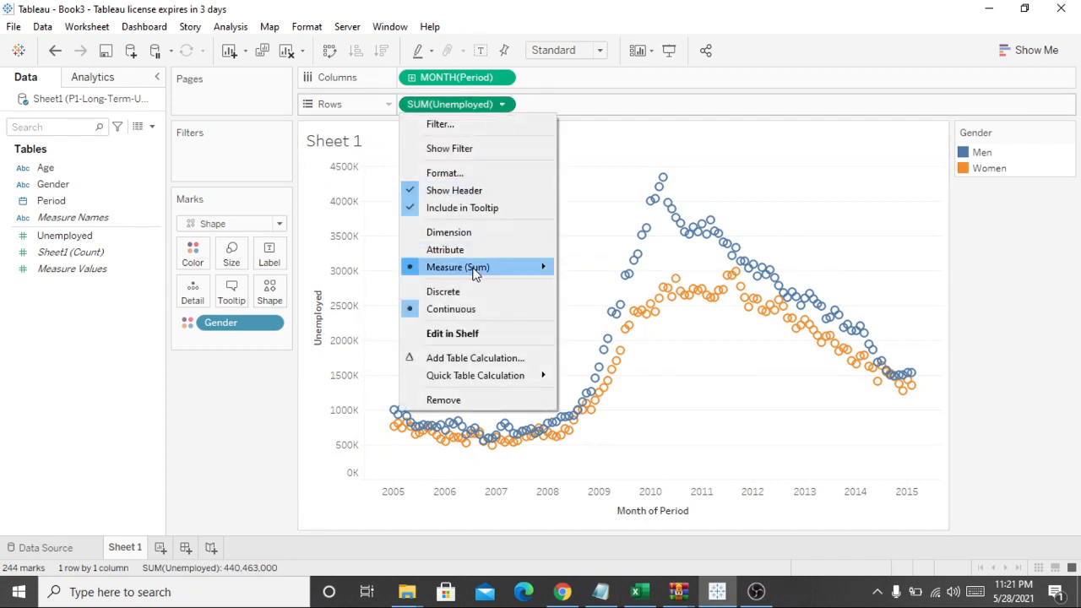
pyautogui.click(580, 305)
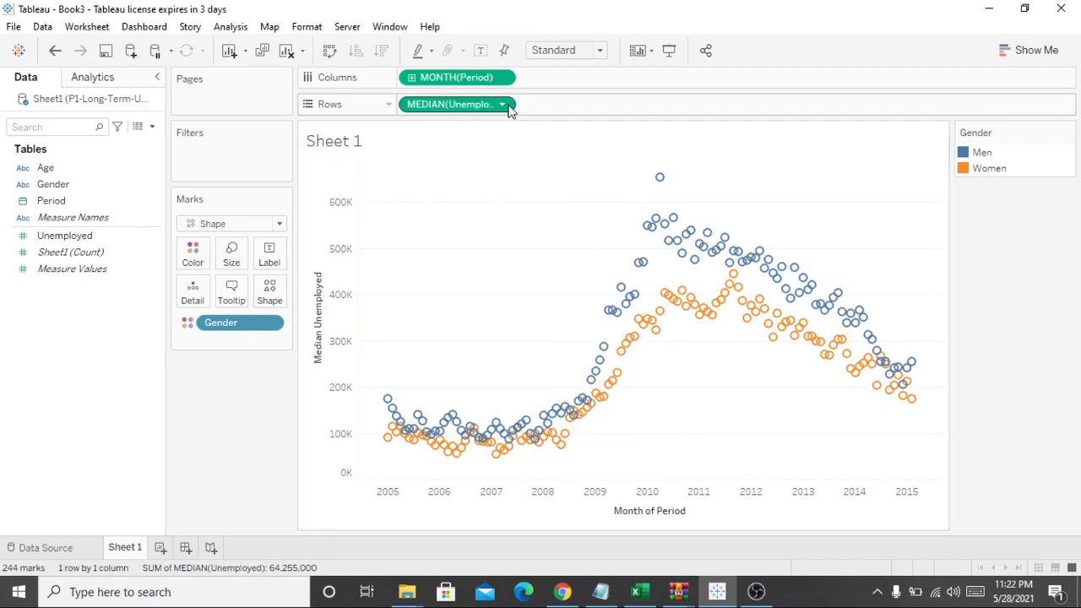
pyautogui.moveTo(659, 180)
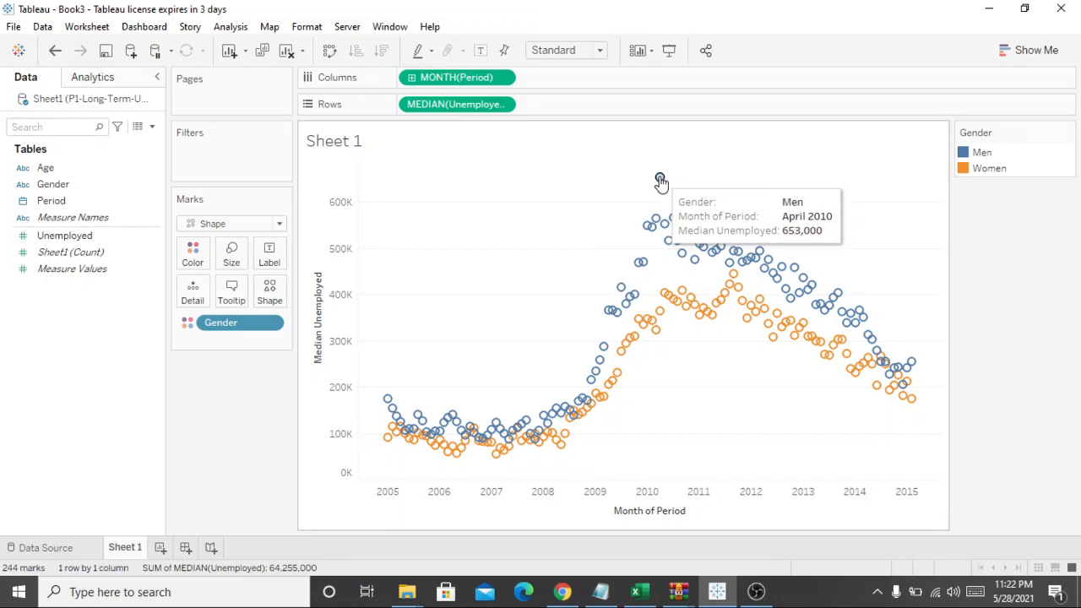
# Step: Switch the Unemployed measure's aggregation to Count, followed by Count (Distinct)
pyautogui.click(502, 105)
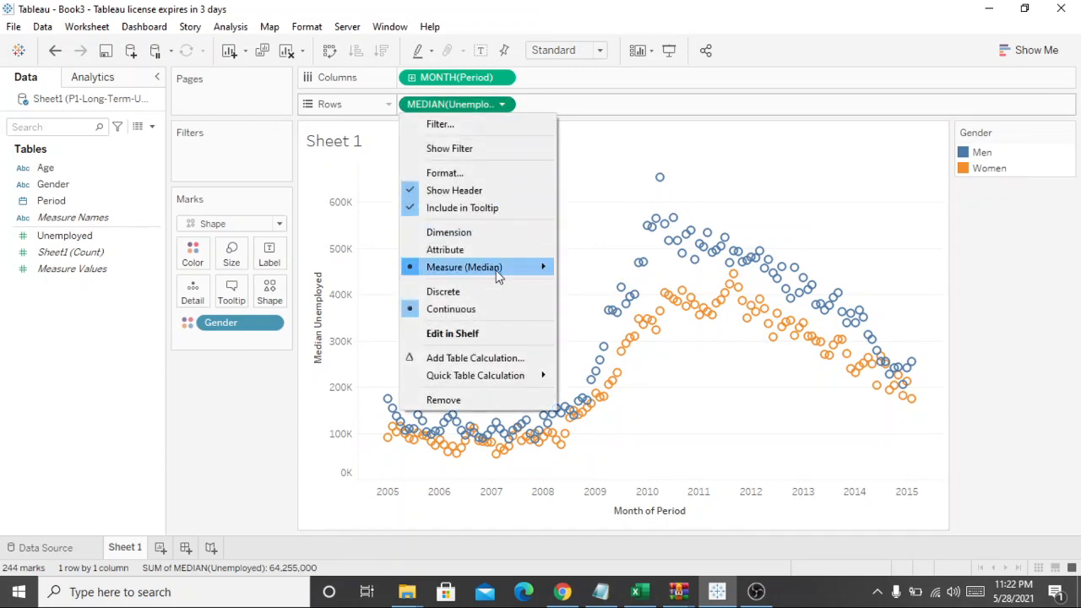
pyautogui.moveTo(498, 270)
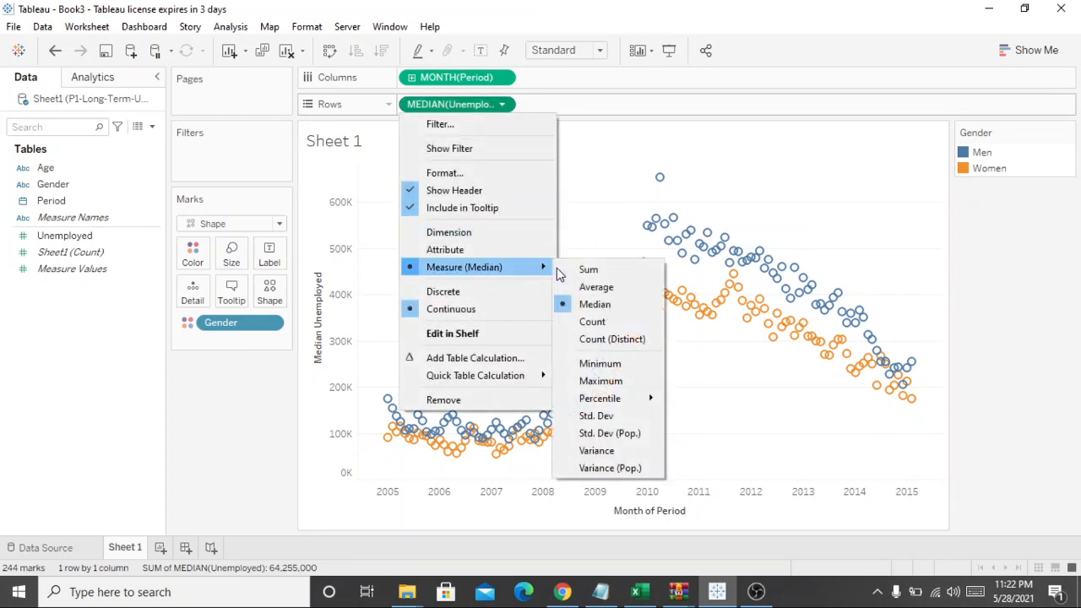
pyautogui.click(593, 322)
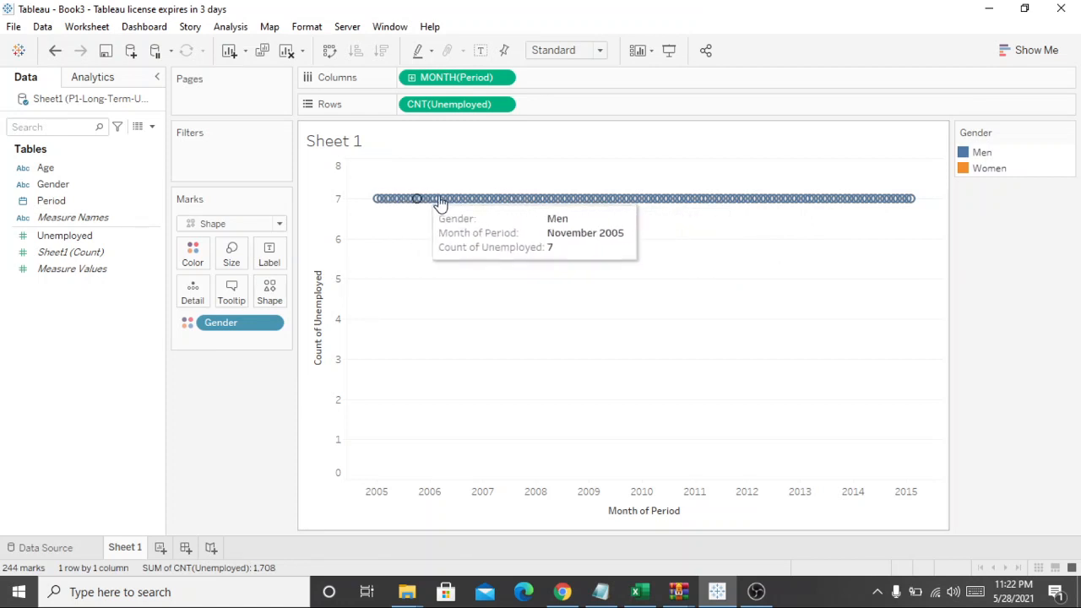
pyautogui.click(501, 104)
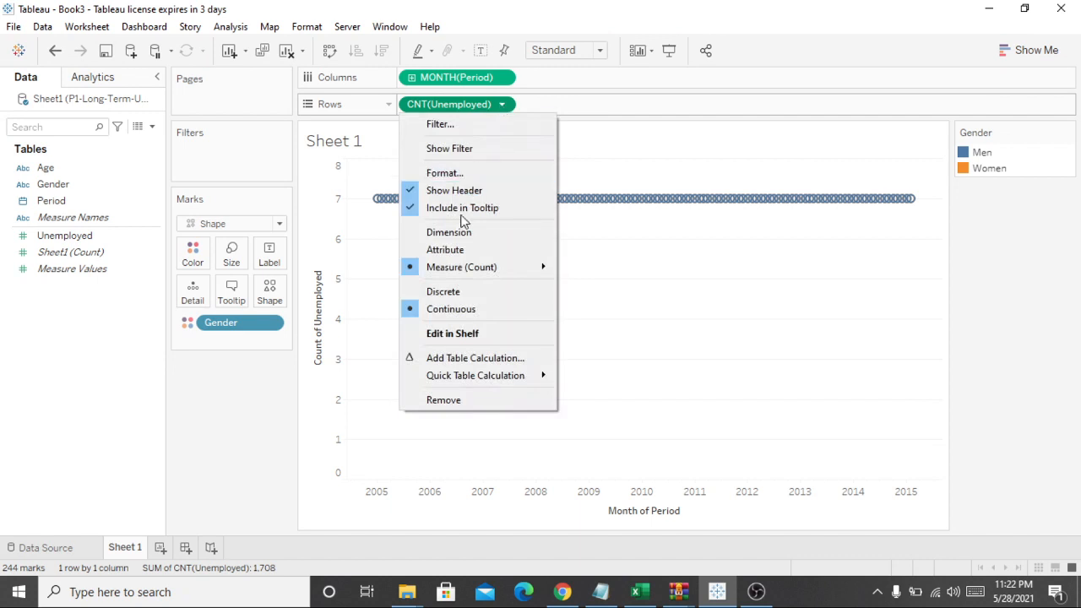
pyautogui.moveTo(473, 267)
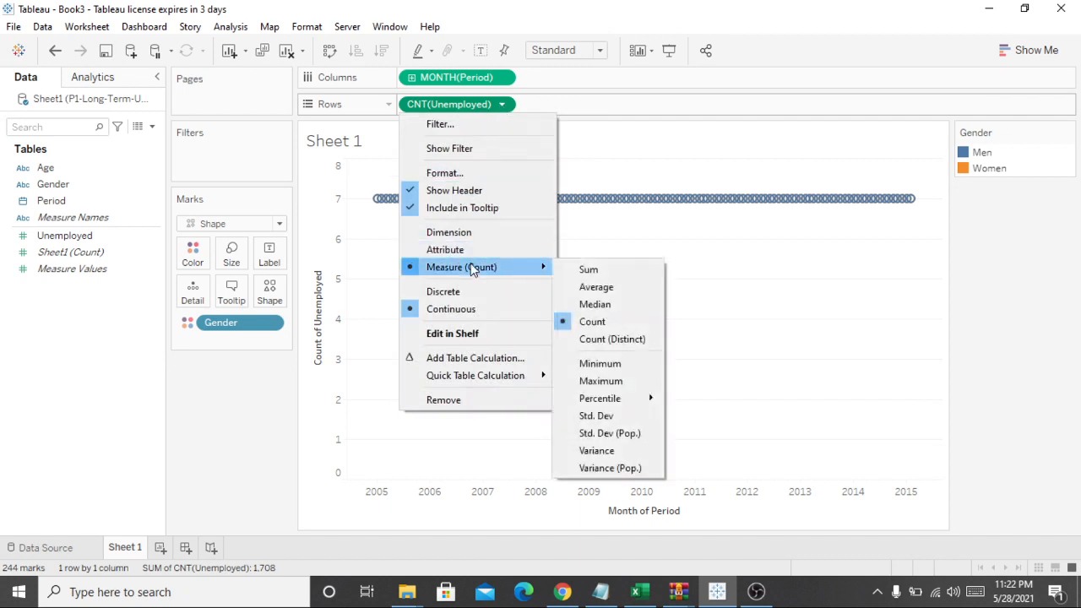
pyautogui.click(616, 332)
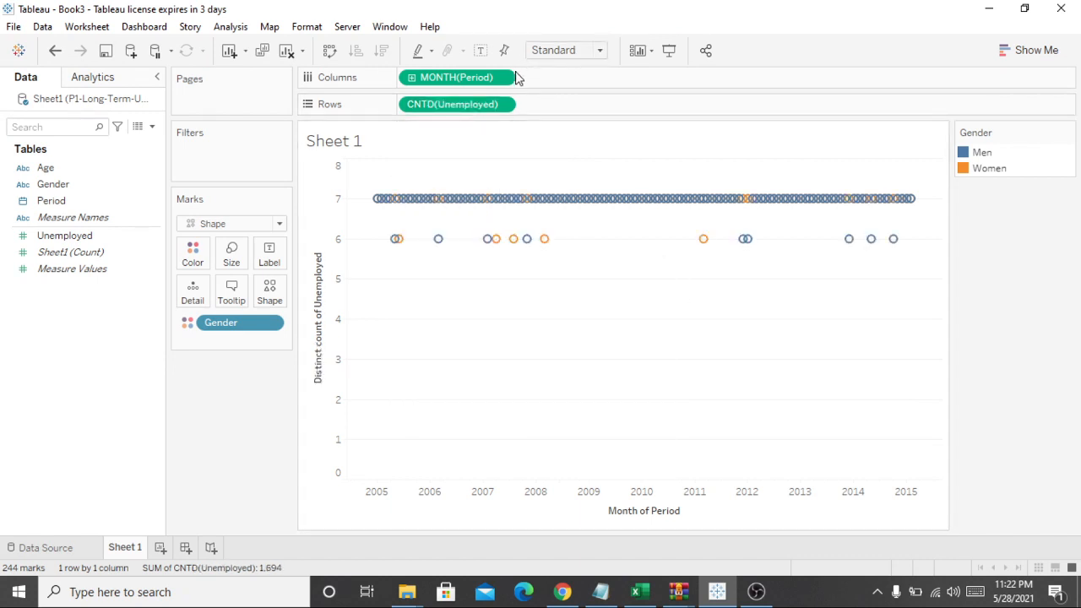
# Step: Show the Minimum of Unemployed per month and gender by changing the measure's aggregation
pyautogui.click(501, 105)
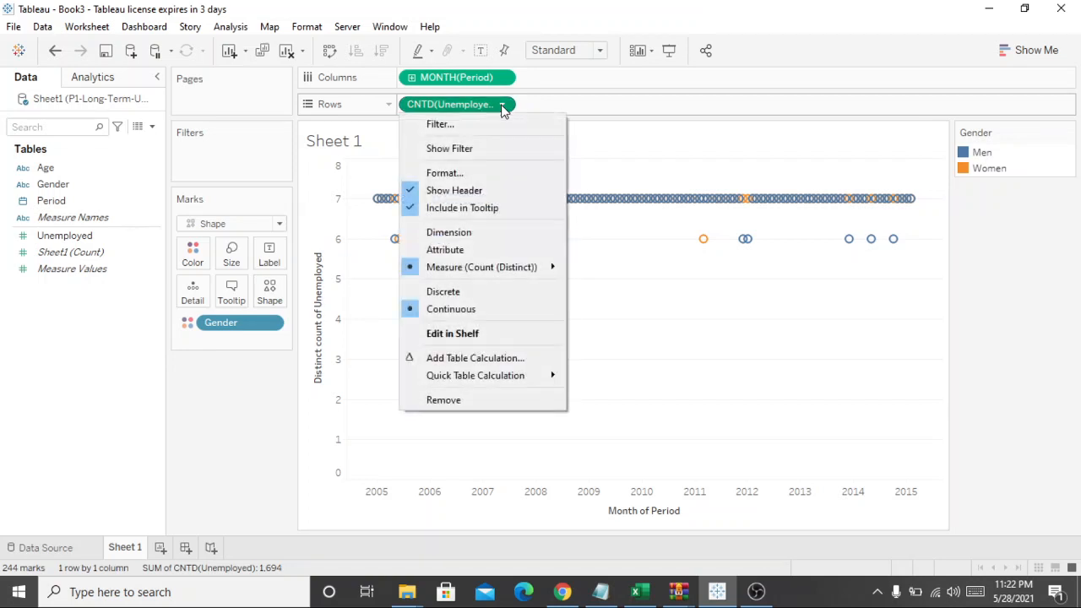
pyautogui.moveTo(514, 267)
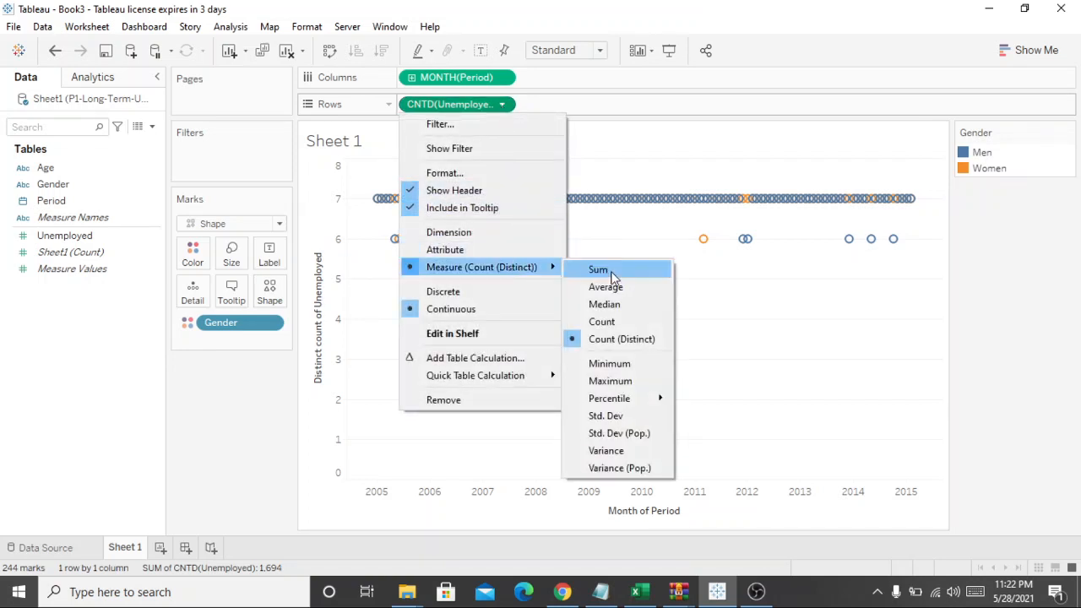
pyautogui.click(599, 365)
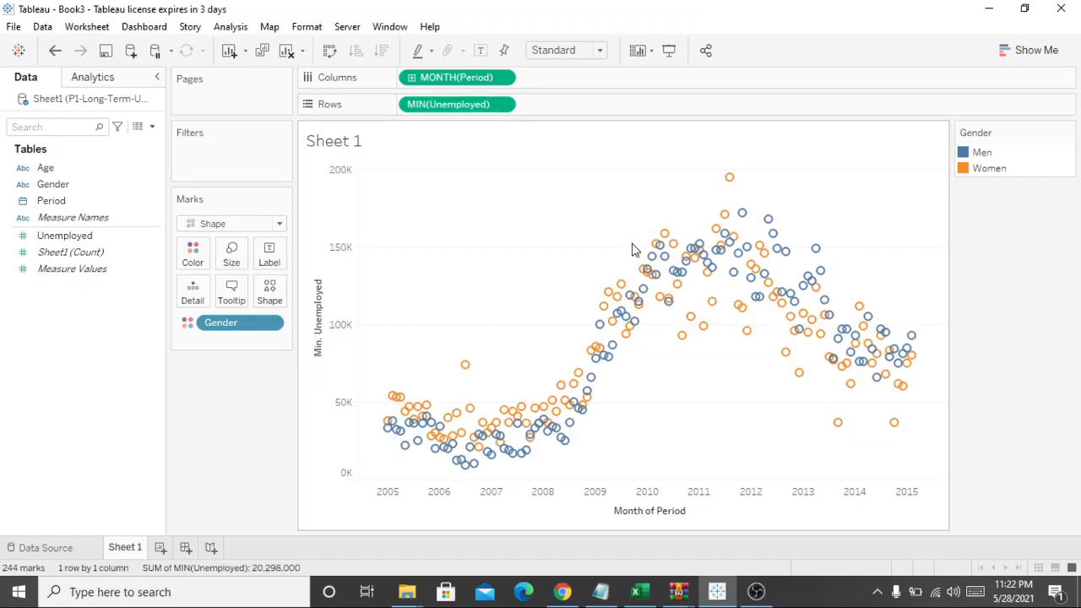
pyautogui.moveTo(732, 191)
# Step: Aggregate the Unemployed measure by the 5th percentile, and change it to the 25th percentile
pyautogui.click(503, 106)
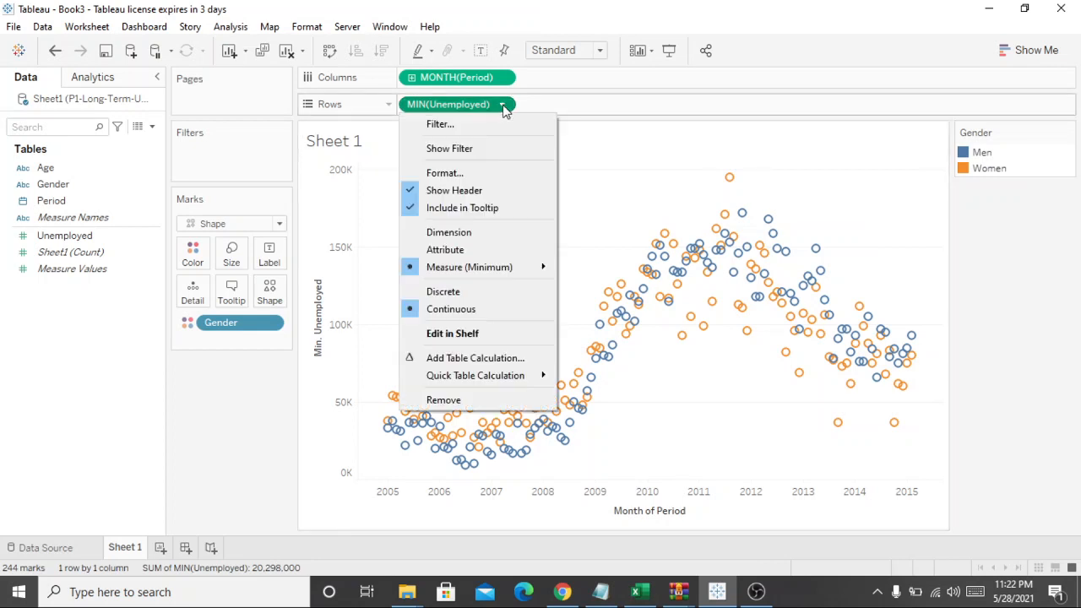
pyautogui.moveTo(499, 272)
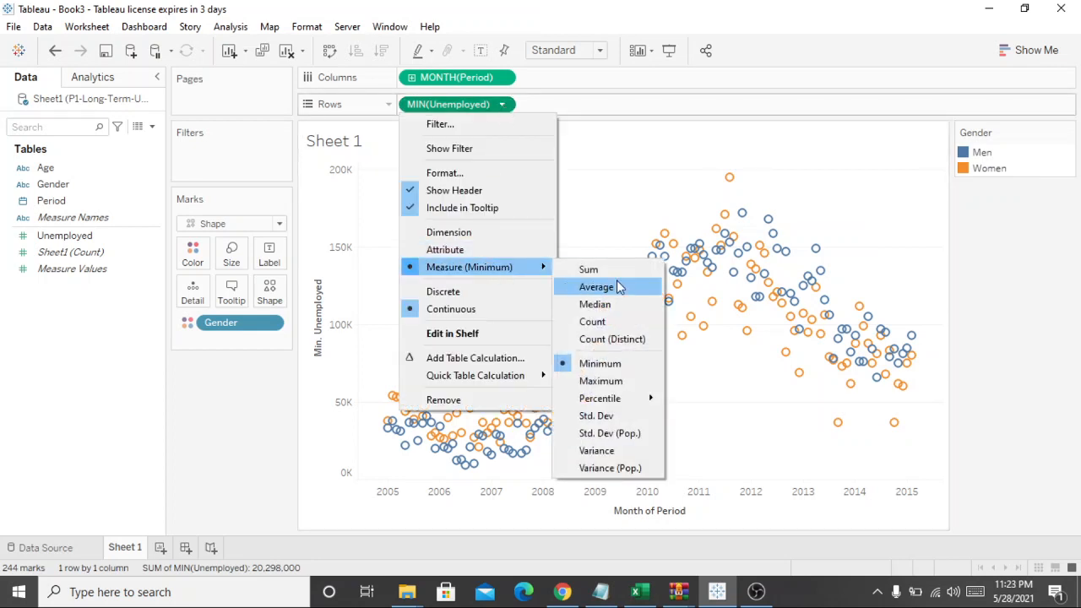
pyautogui.moveTo(614, 401)
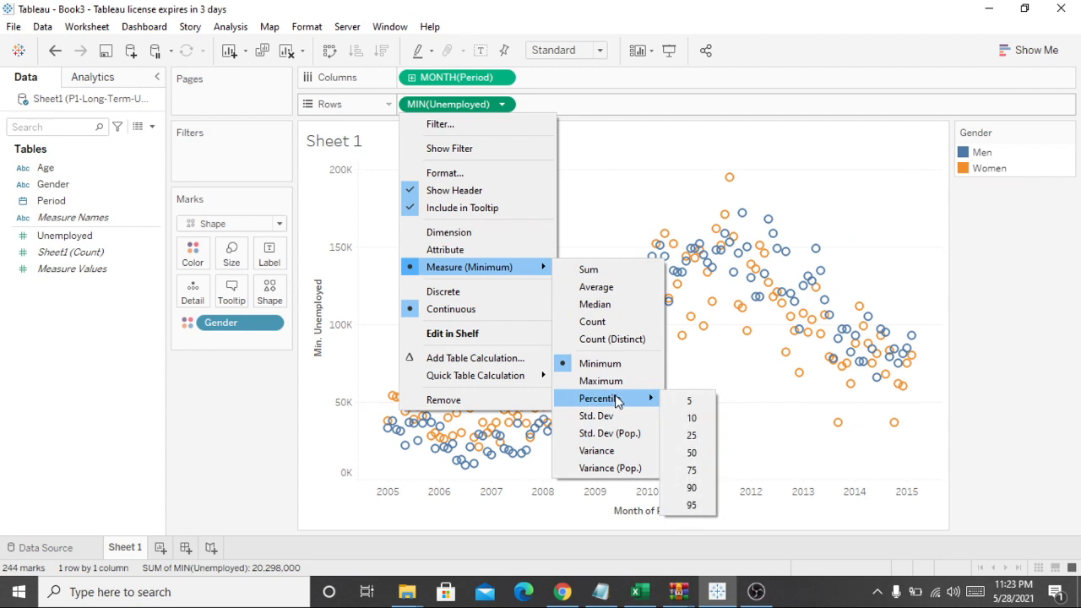
pyautogui.click(685, 402)
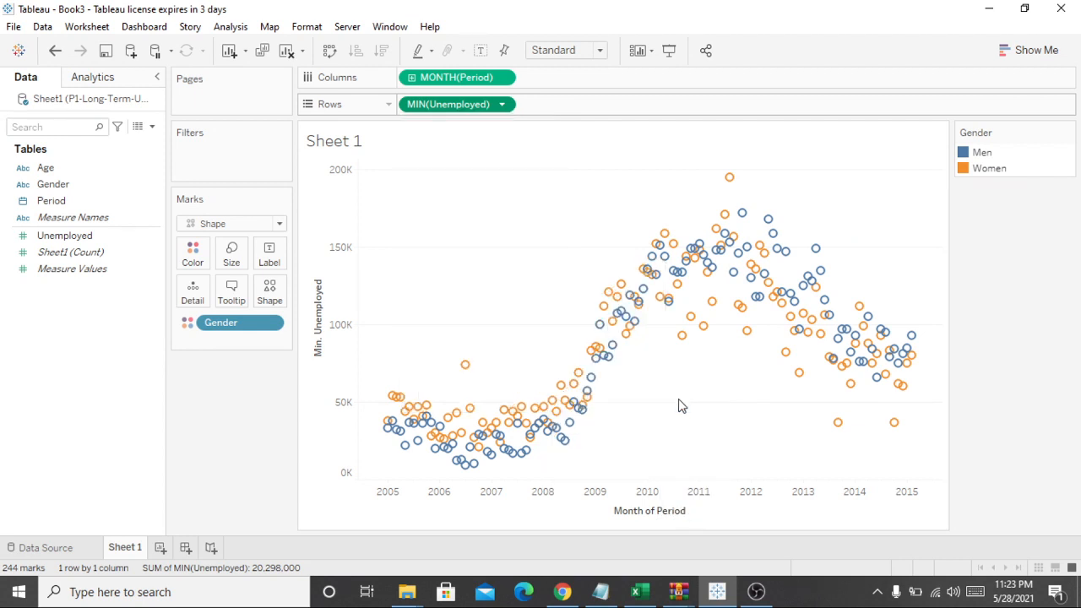
pyautogui.click(501, 106)
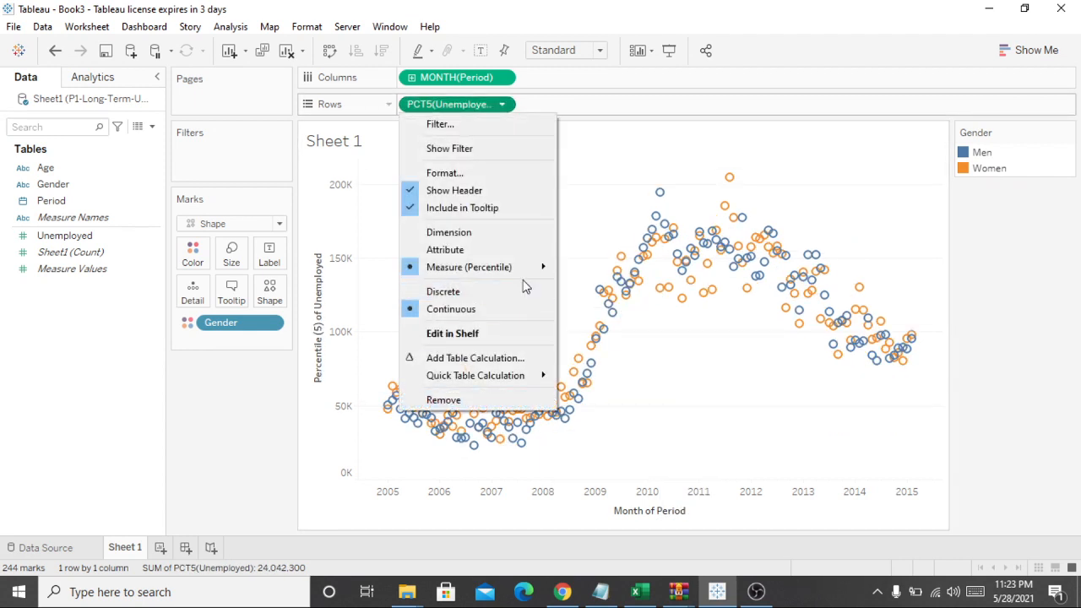
pyautogui.moveTo(530, 271)
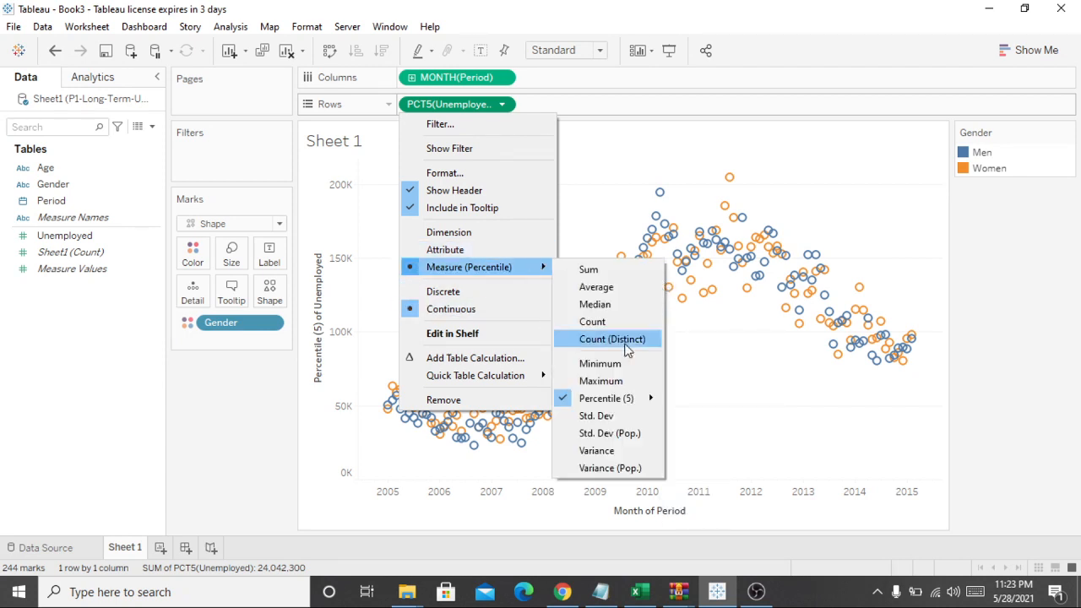
pyautogui.moveTo(622, 399)
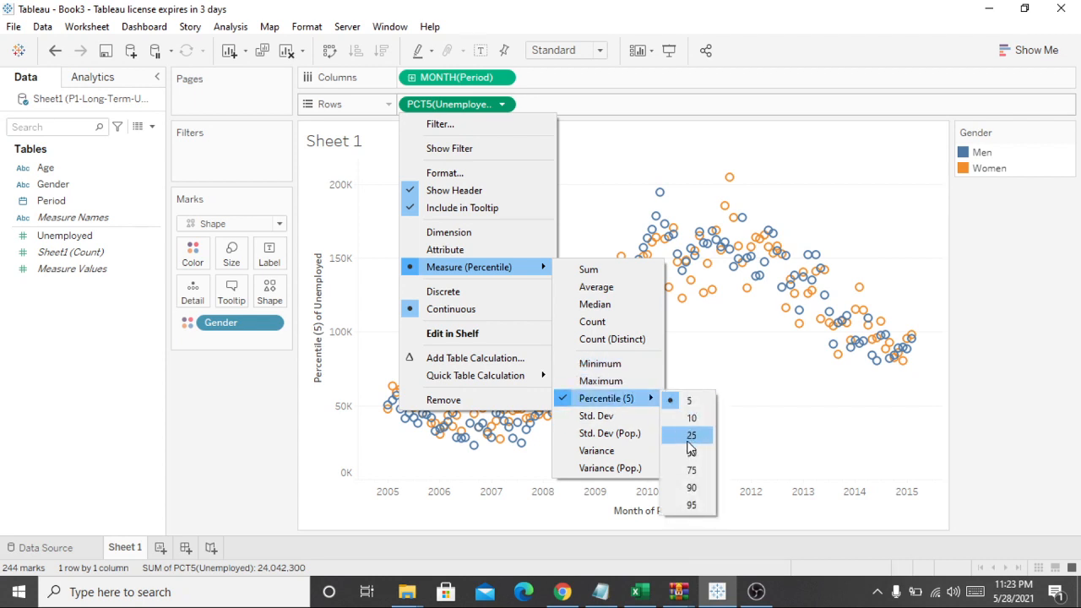
pyautogui.click(691, 435)
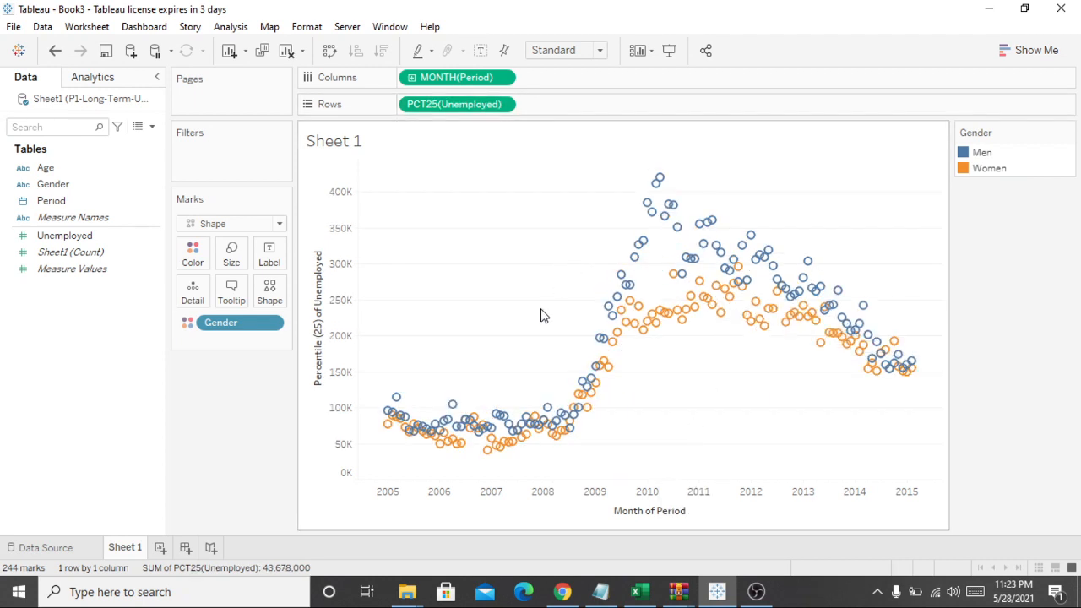
pyautogui.click(492, 109)
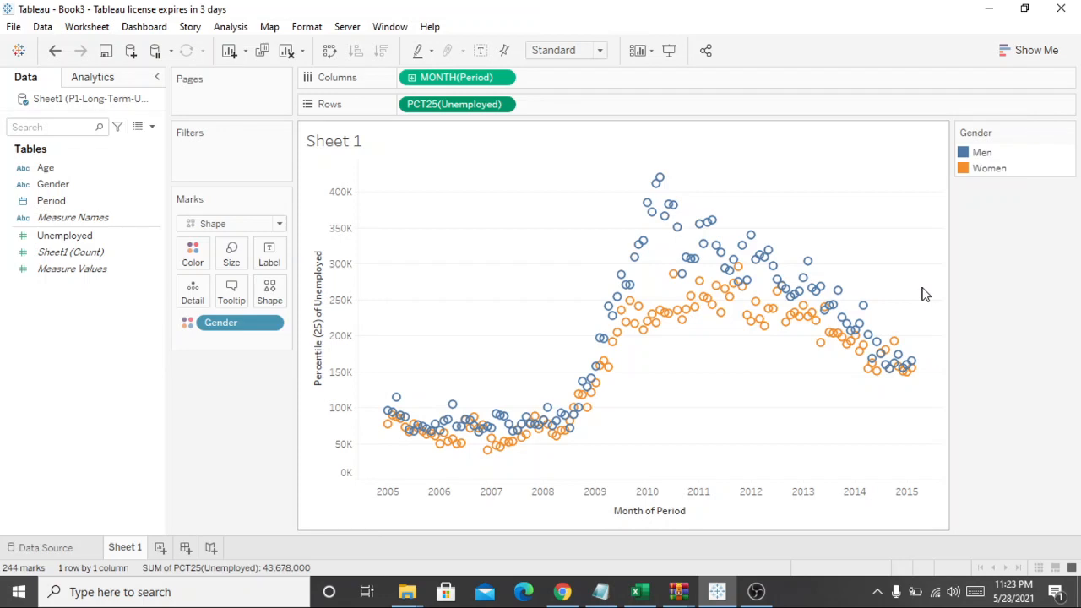
# Step: Undo the aggregation changes until Unemployed is aggregated as Sum again, and check the highest mark for men
pyautogui.hotkey('ctrl', 'z')
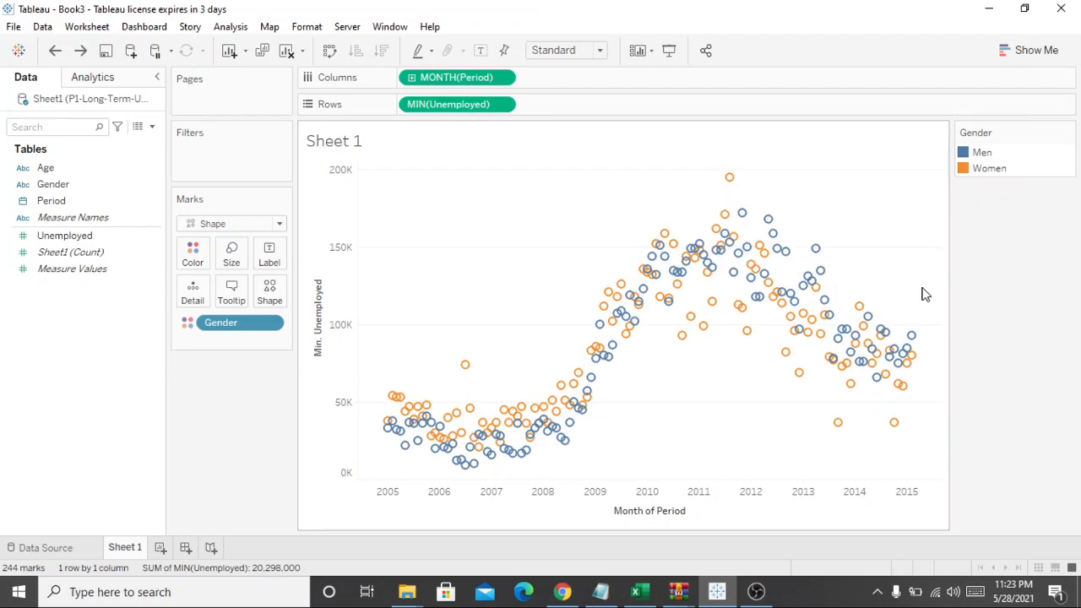
pyautogui.hotkey('ctrl', 'z')
pyautogui.hotkey('ctrl', 'z')
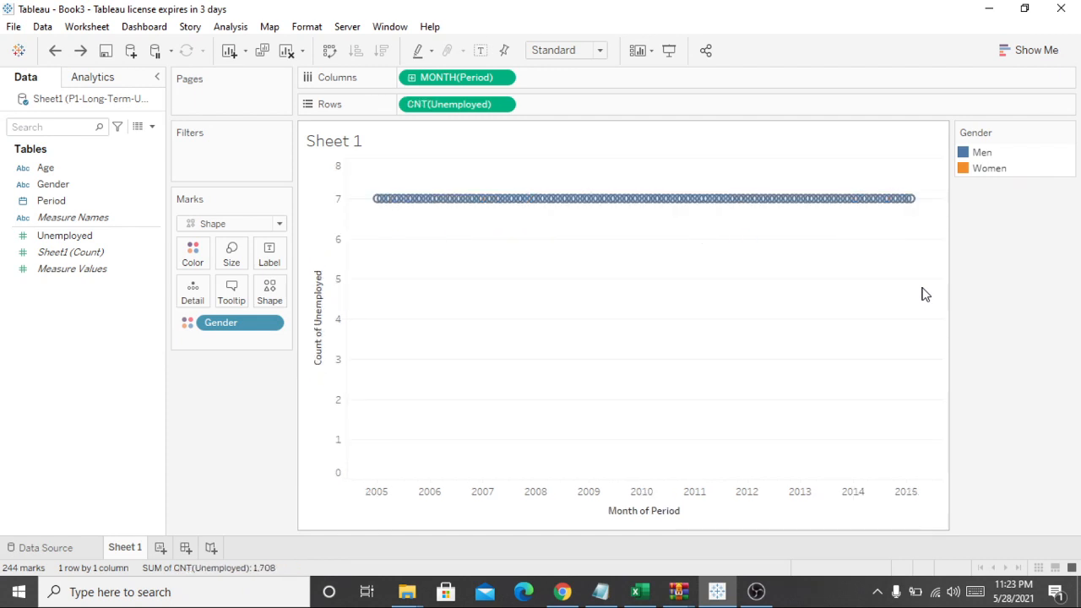
pyautogui.hotkey('ctrl', 'z')
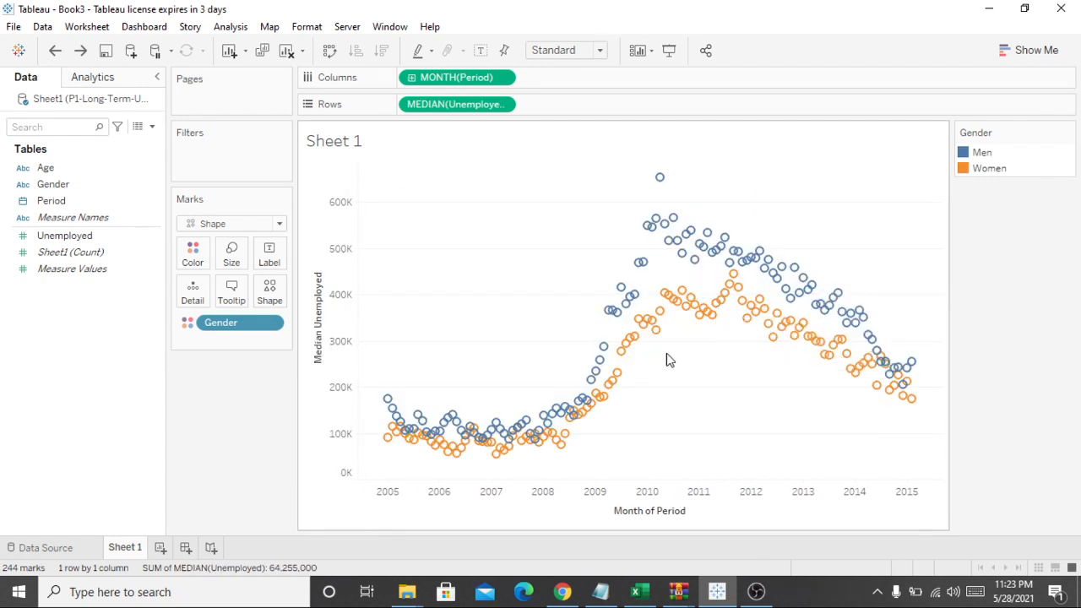
pyautogui.moveTo(730, 289)
pyautogui.hotkey('ctrl', 'z')
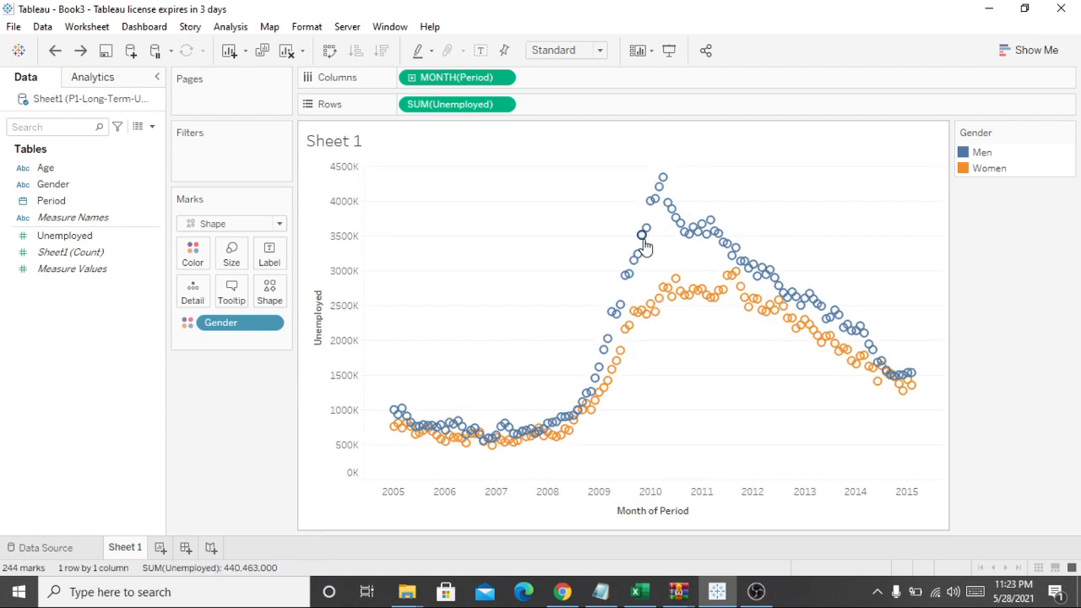
pyautogui.moveTo(689, 213)
pyautogui.moveTo(663, 180)
# Step: Label the marks with Gender and add Age as detail to split them by age group
pyautogui.click(74, 185)
pyautogui.moveTo(79, 191); pyautogui.dragTo(272, 253)
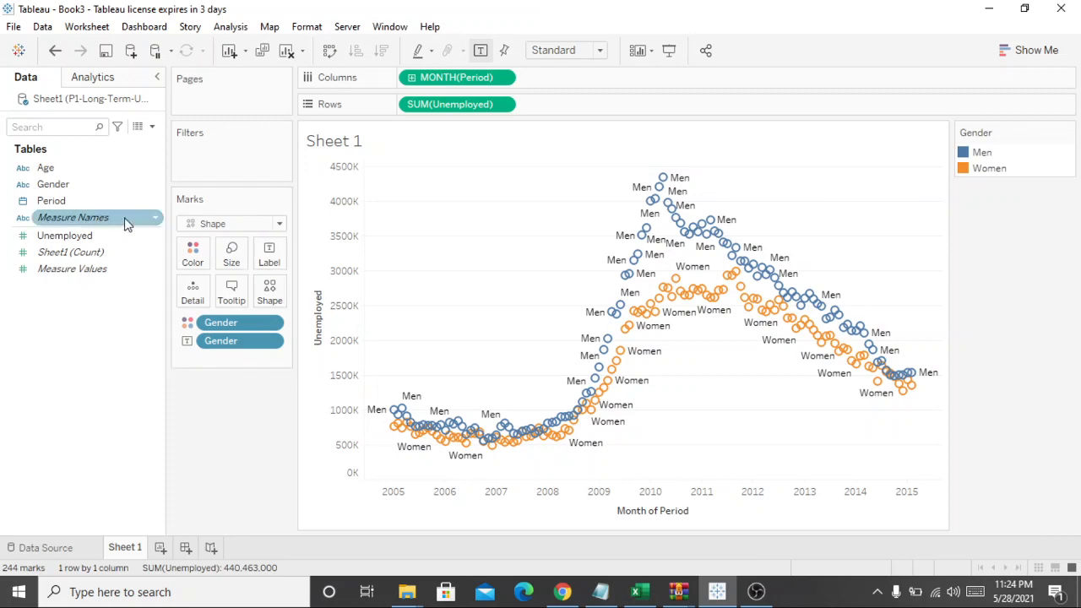
pyautogui.moveTo(55, 169); pyautogui.dragTo(192, 291)
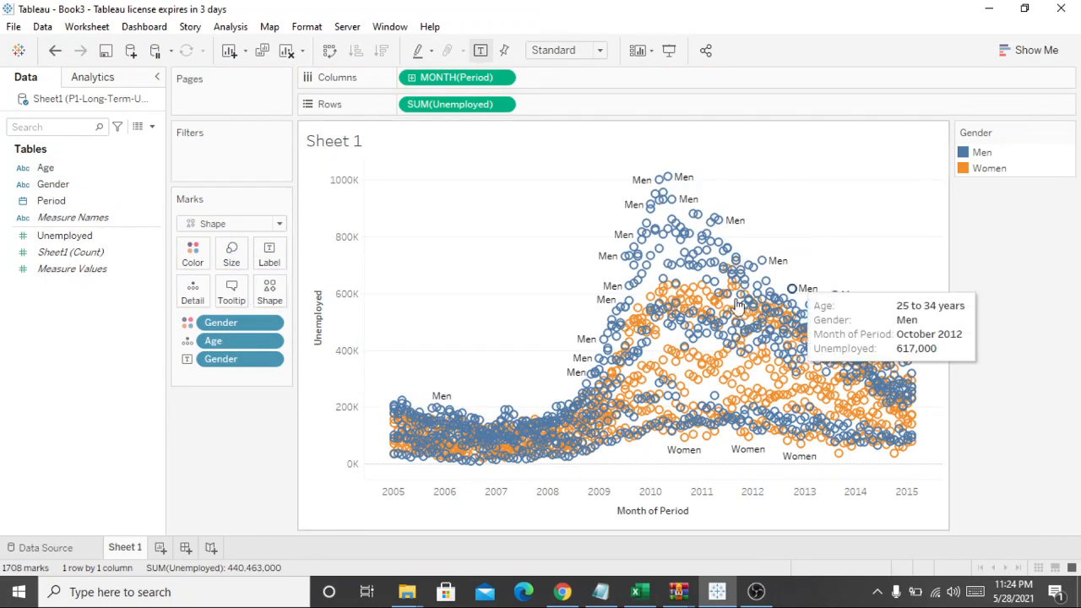
# Step: Examine individual marks across the scatter for their age group, gender, month and unemployed value
pyautogui.moveTo(697, 264)
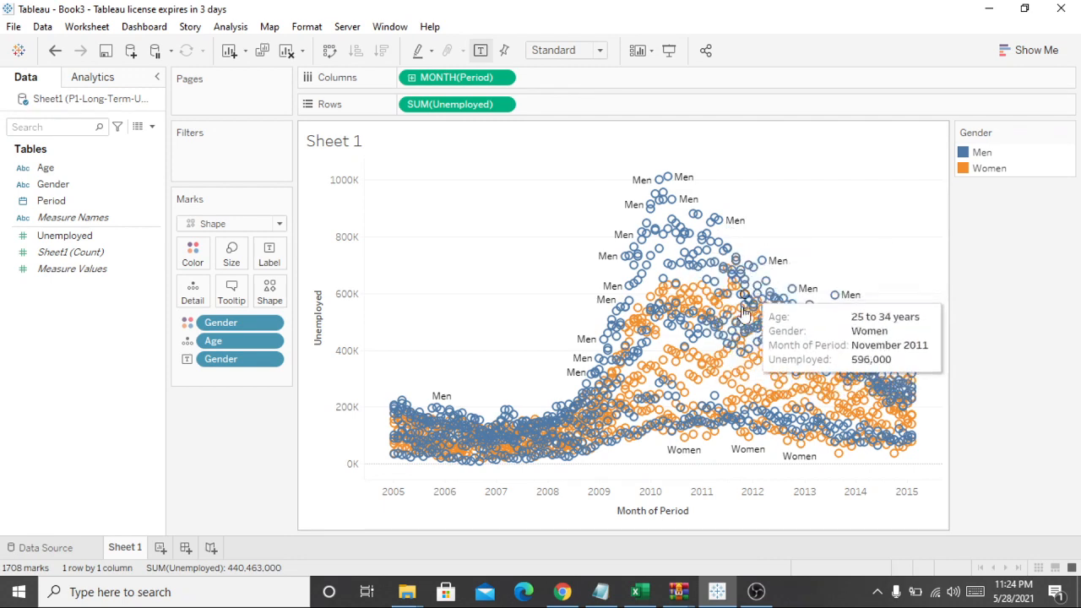
pyautogui.moveTo(711, 300)
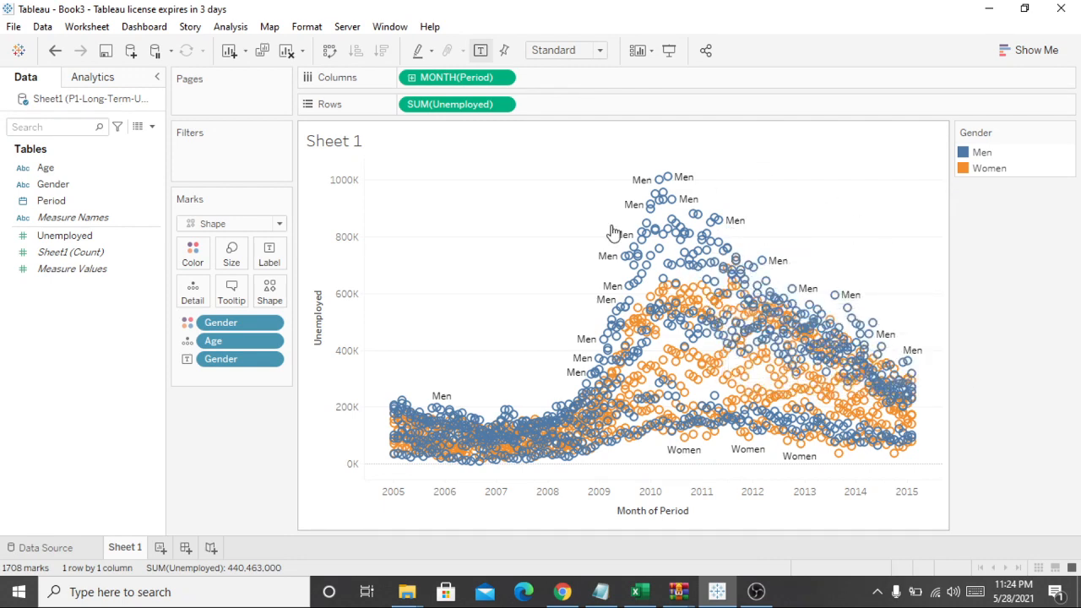
pyautogui.moveTo(672, 217)
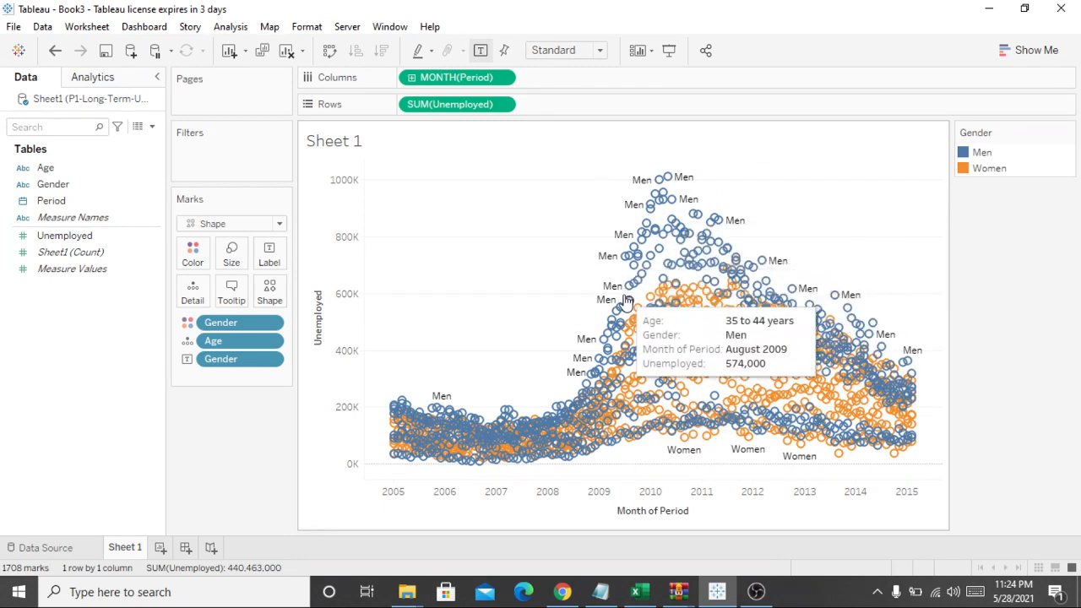
pyautogui.moveTo(725, 369)
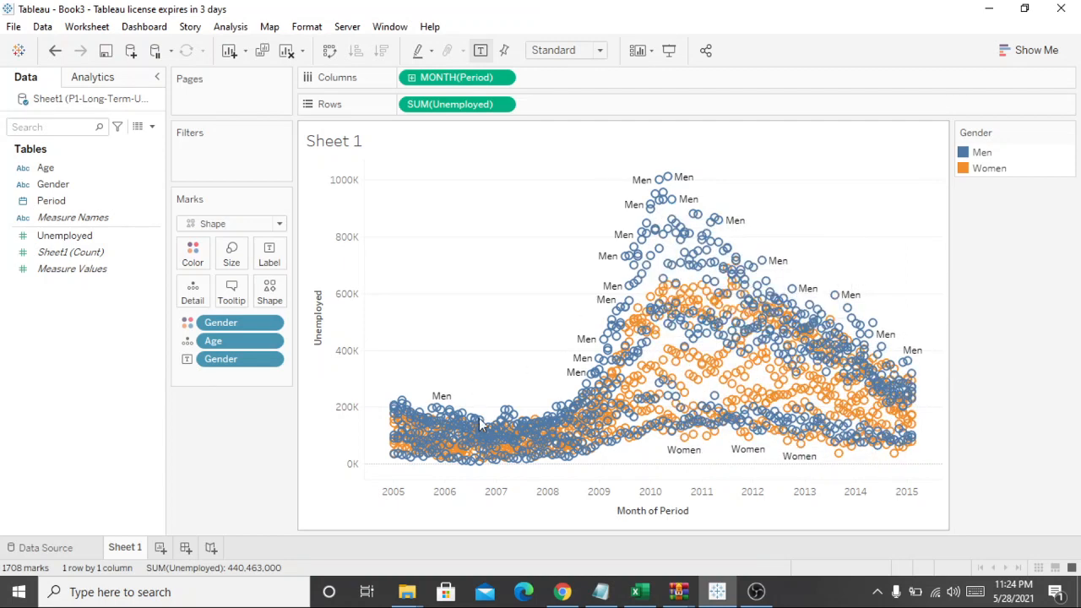
pyautogui.moveTo(656, 348)
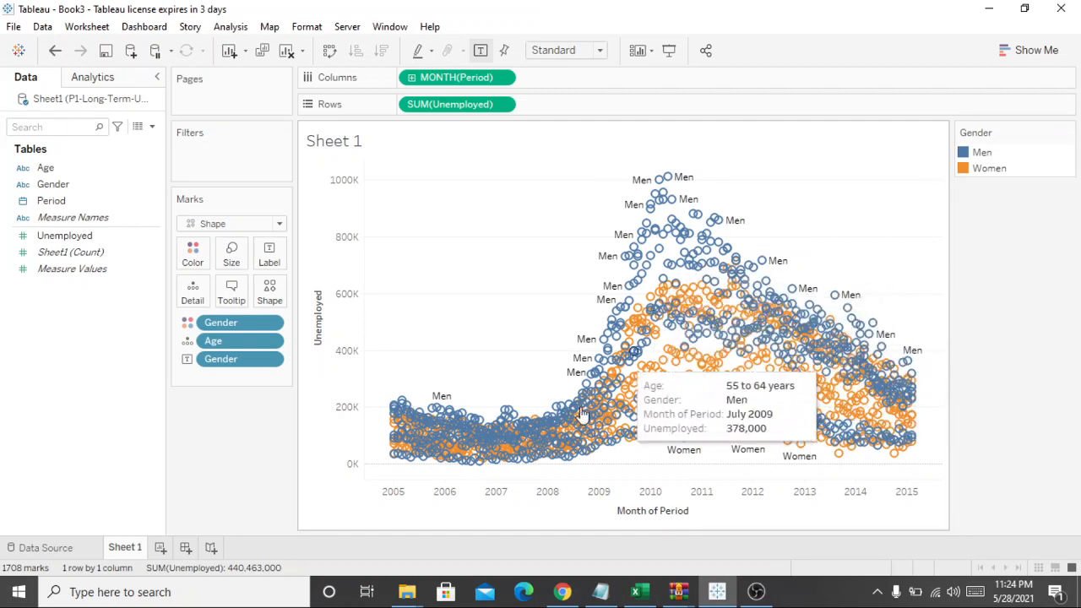
pyautogui.moveTo(673, 324)
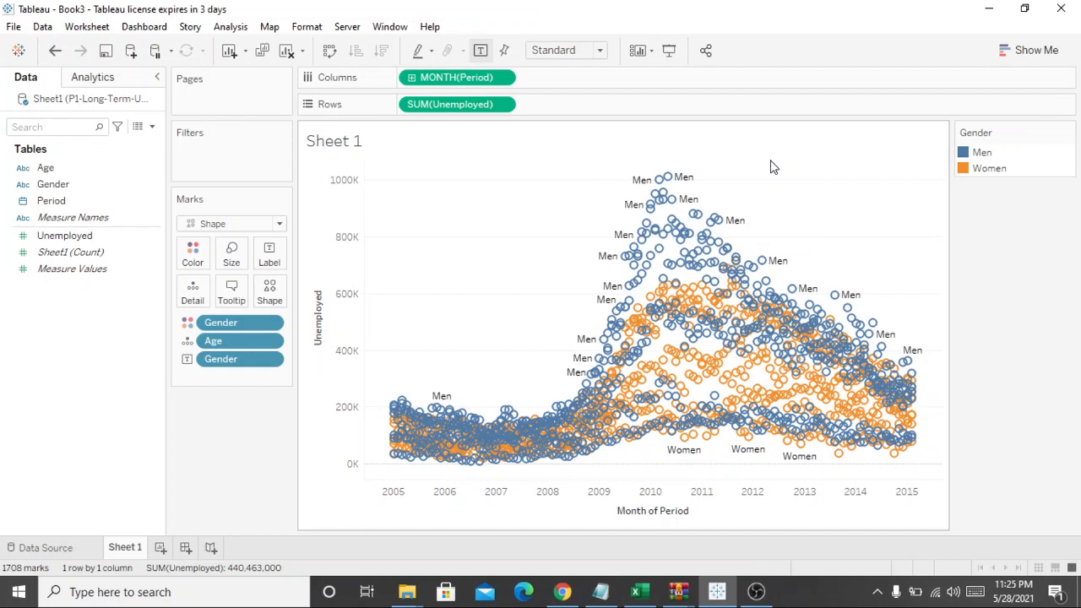
pyautogui.moveTo(777, 274)
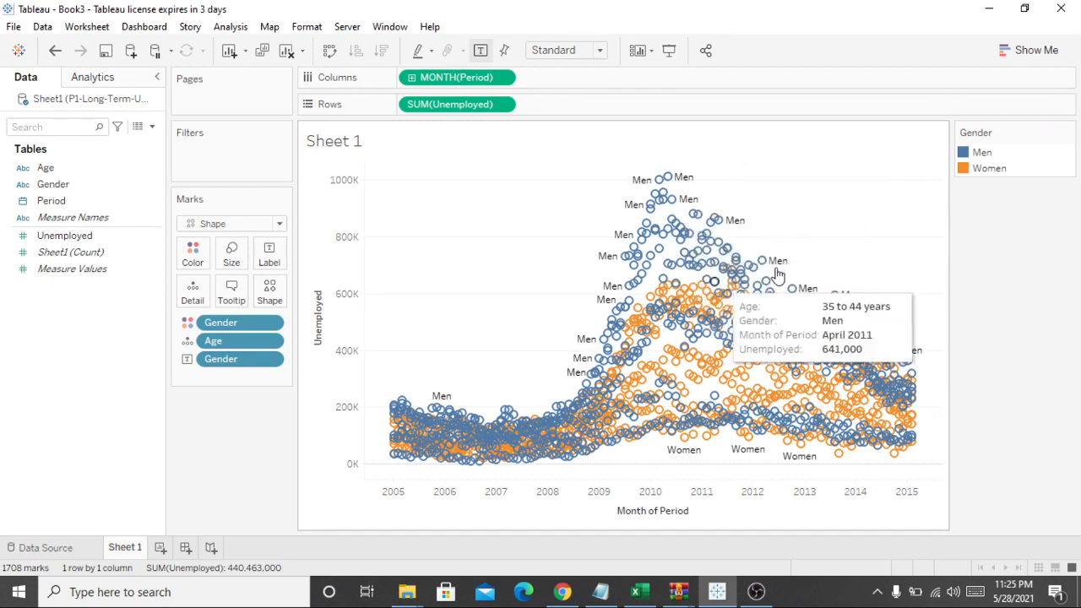